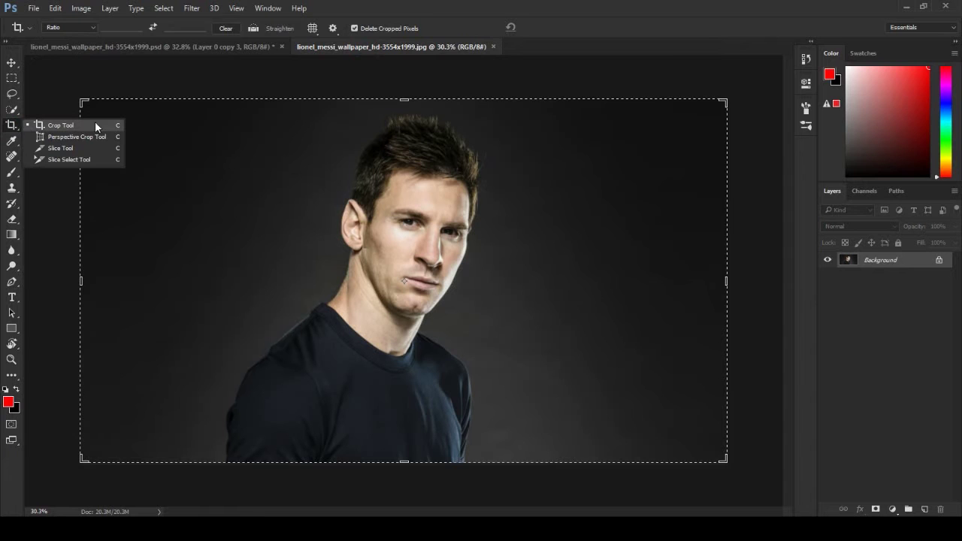
Step: Crop the photo narrower by trimming its left and right sides up to the man's shoulder
left_click(530, 4)
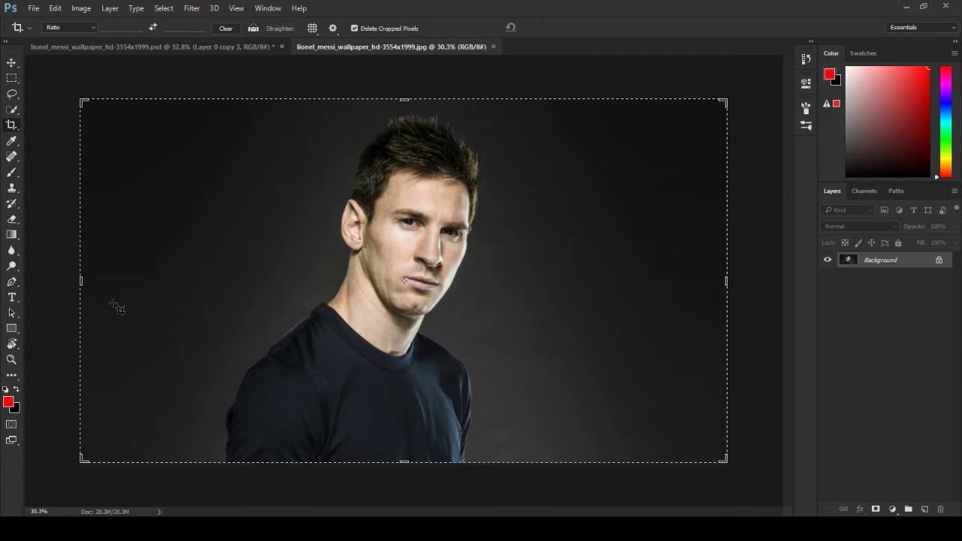
left_click_drag(82, 281, 196, 281)
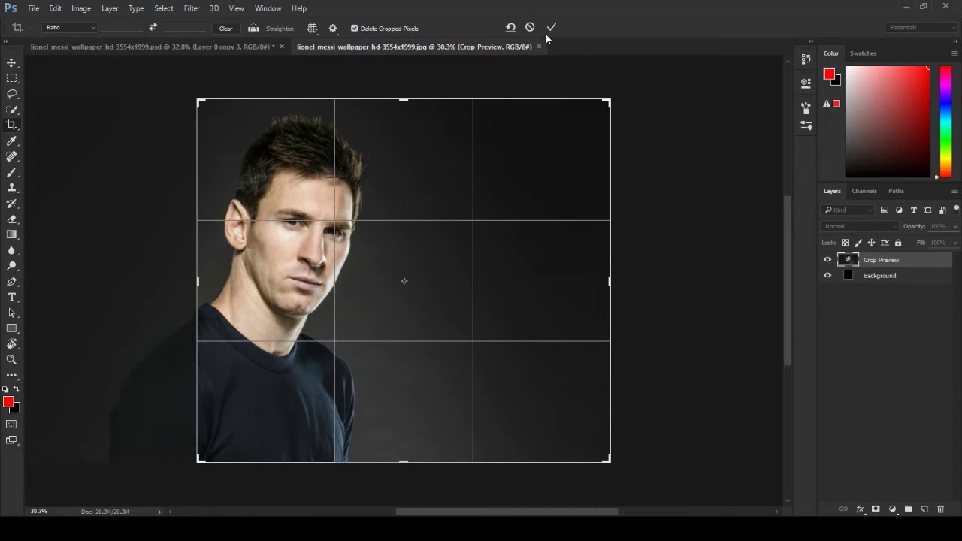
left_click(551, 28)
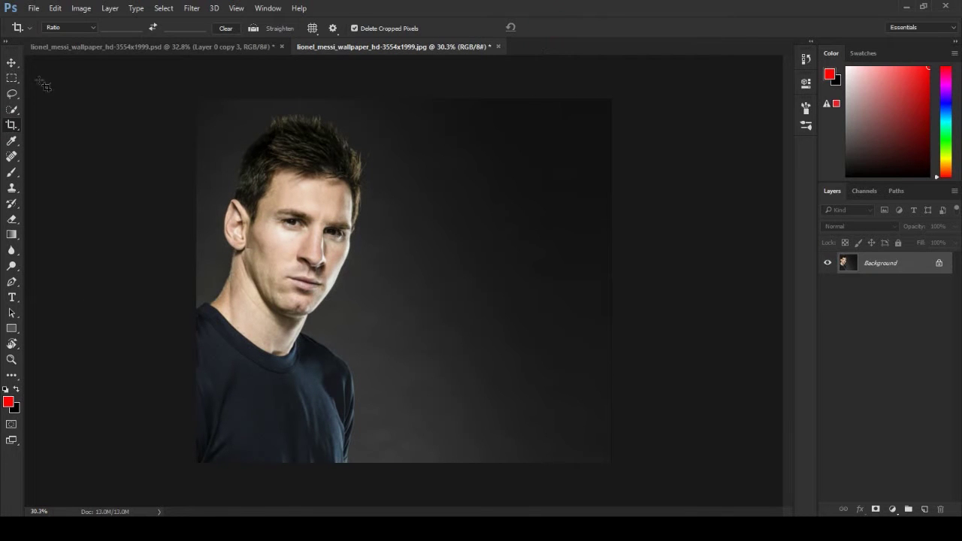
Step: Convert the locked Background into a regular layer named Layer 0
left_click(9, 64)
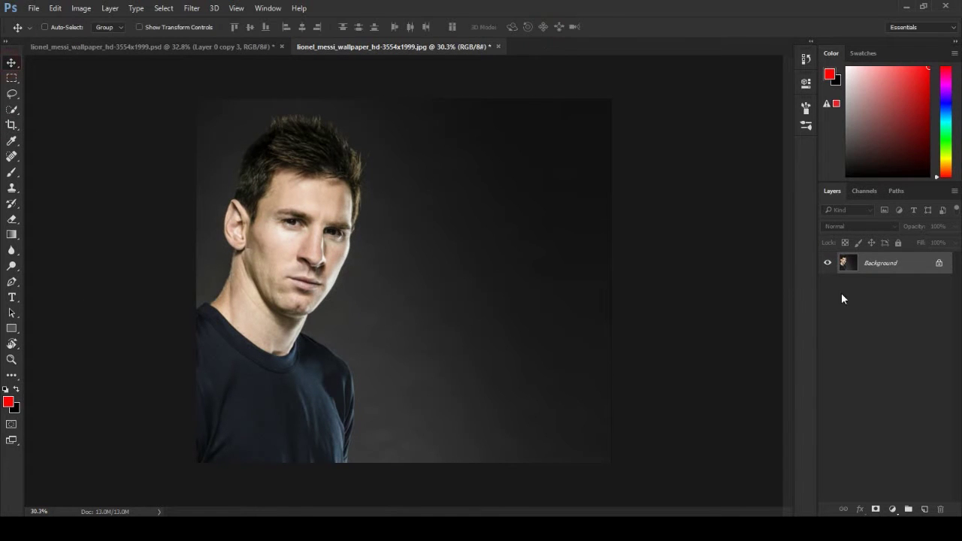
double_click(883, 271)
left_click(586, 172)
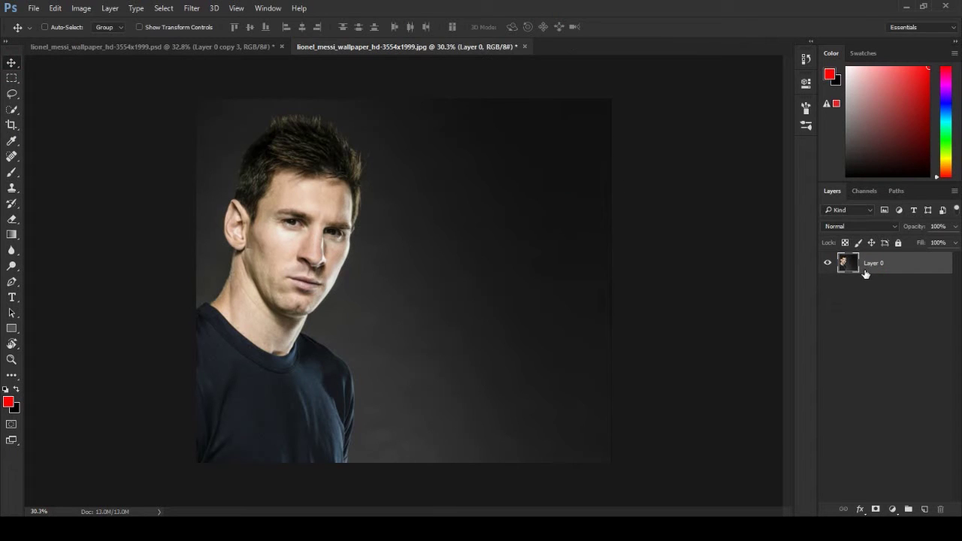
Step: Select the man's head, neck and shirt against the dark backdrop with the Quick Selection tool
left_click(11, 110)
left_click(53, 107)
mouse_move(328, 177)
left_mouse_down()
mouse_move(269, 169)
mouse_move(271, 159)
mouse_move(302, 144)
mouse_move(350, 174)
mouse_move(310, 337)
mouse_move(351, 175)
mouse_move(363, 194)
mouse_move(350, 239)
mouse_move(293, 303)
mouse_move(266, 460)
mouse_move(310, 447)
mouse_move(344, 461)
mouse_move(410, 337)
left_mouse_up()
key("ctrl+plus")
key("ctrl+plus")
key("ctrl+minus")
key("ctrl+minus")
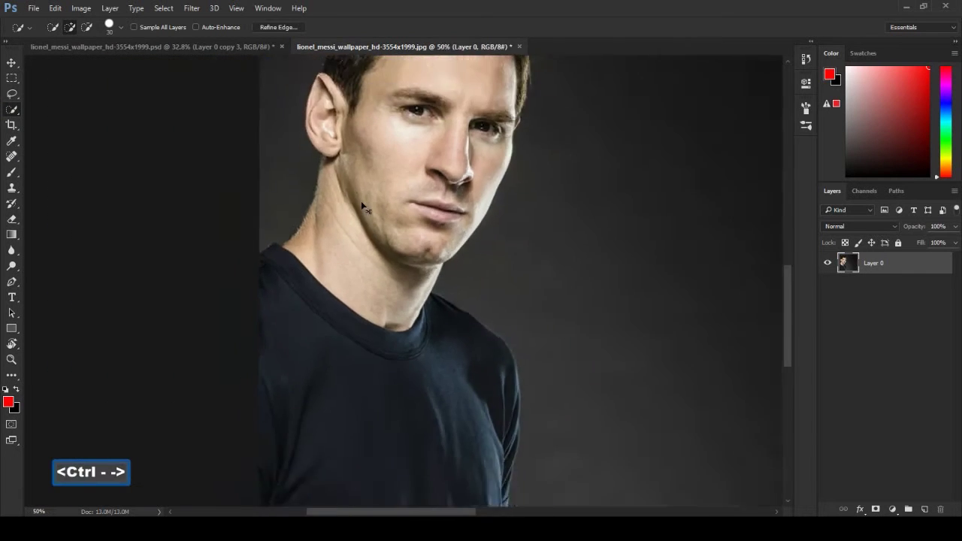
mouse_move(189, 90)
left_mouse_down()
mouse_move(217, 86)
mouse_move(208, 142)
mouse_move(259, 123)
mouse_move(258, 85)
mouse_move(258, 128)
left_mouse_up()
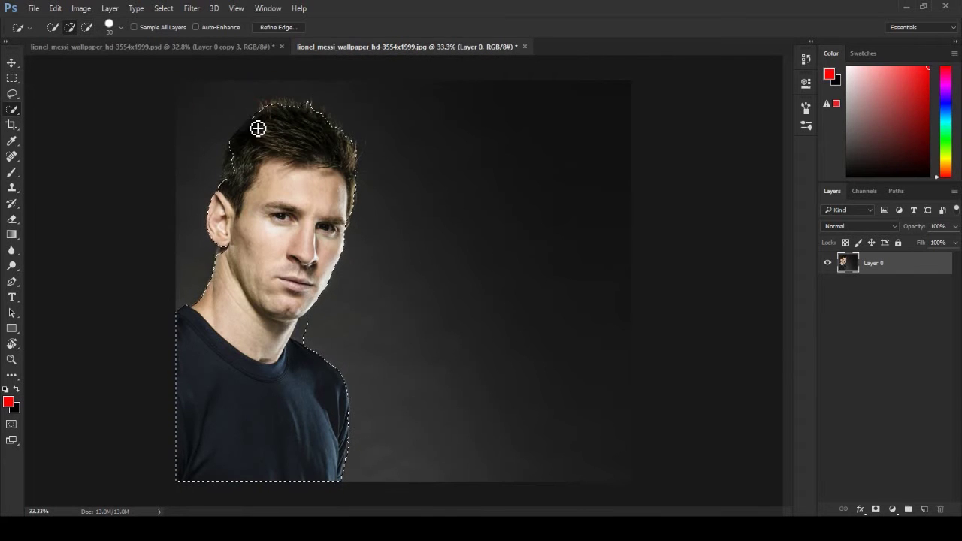
Step: Extend the quick selection over the missing dark hair at the back of the head and along the hairline
scroll(258, 129, "up", 3)
left_click(88, 31)
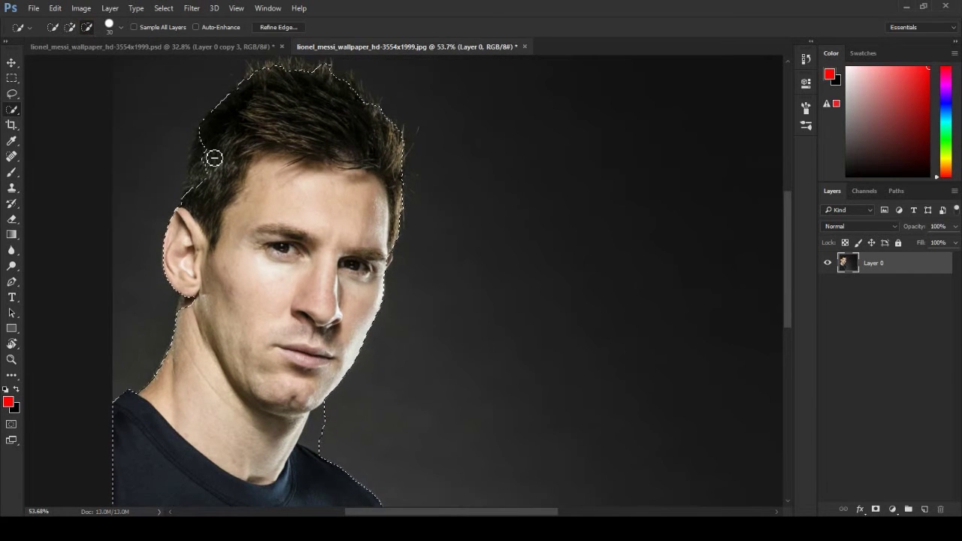
left_click(69, 28)
left_click_drag(209, 159, 209, 166)
scroll(338, 118, "up", 3)
key("space")
left_click_drag(315, 160, 326, 278)
scroll(326, 278, "up", 3)
mouse_move(218, 128)
left_mouse_down()
mouse_move(341, 139)
mouse_move(426, 191)
mouse_move(469, 250)
mouse_move(489, 353)
mouse_move(484, 409)
left_mouse_up()
scroll(482, 412, "down", 5)
scroll(390, 373, "down", 2)
key("space")
left_click_drag(291, 456, 311, 313)
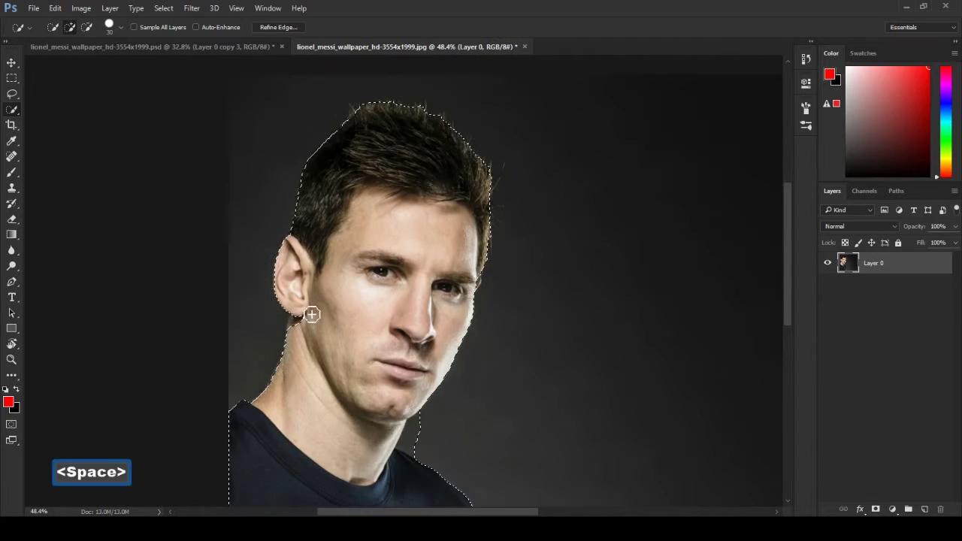
Step: Refine the selection edge under the ear and chin, removing the extra background between chin, neck and shoulder
scroll(286, 329, "up", 3)
scroll(304, 333, "down", 8)
key("space")
left_click_drag(344, 374, 322, 279)
scroll(379, 332, "up", 10)
mouse_move(466, 296)
left_mouse_down()
mouse_move(434, 363)
mouse_move(450, 386)
mouse_move(424, 341)
mouse_move(464, 279)
left_mouse_up()
mouse_move(424, 366)
left_mouse_down()
mouse_move(496, 384)
mouse_move(444, 406)
left_mouse_up()
mouse_move(427, 284)
left_mouse_down()
mouse_move(451, 268)
mouse_move(430, 286)
left_mouse_up()
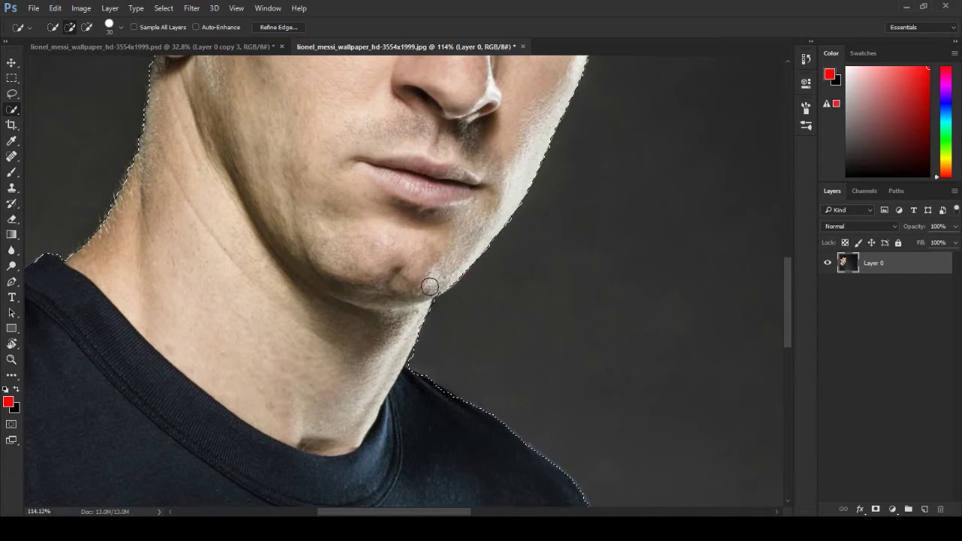
scroll(464, 243, "down", 10)
key("space")
scroll(454, 250, "down", 4)
scroll(447, 257, "up", 1)
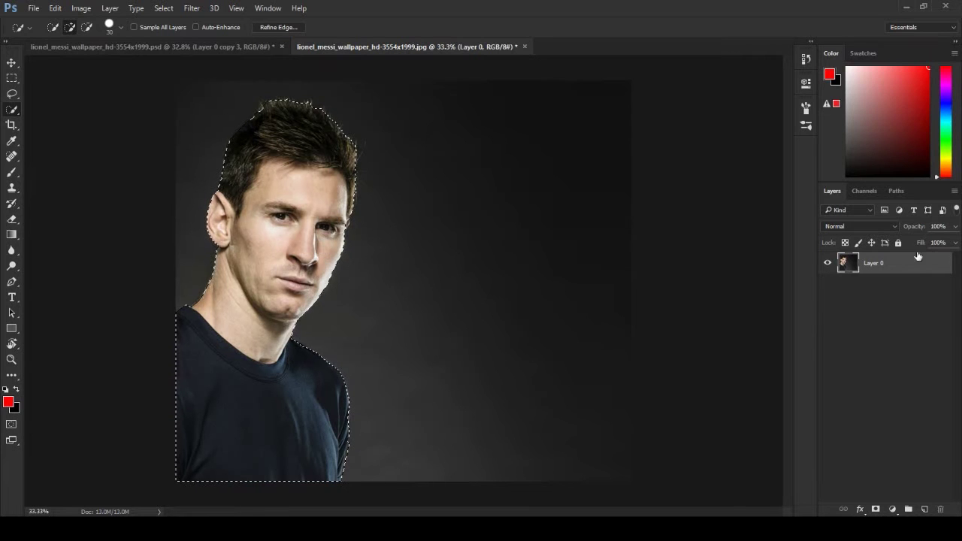
Step: Add a layer mask to Layer 0 from the selection to hide the background
left_click(877, 509)
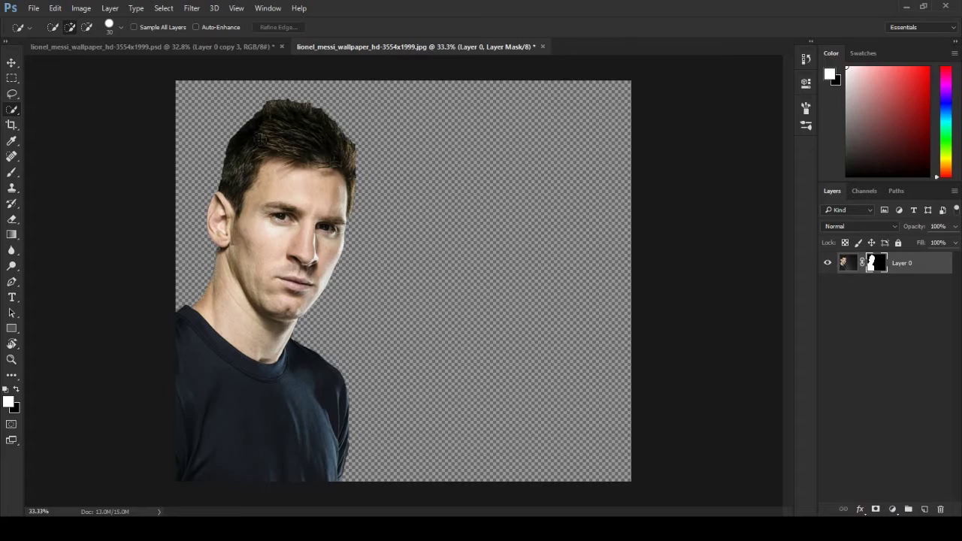
left_click(12, 63)
scroll(259, 150, "up", 3)
scroll(260, 150, "down", 3)
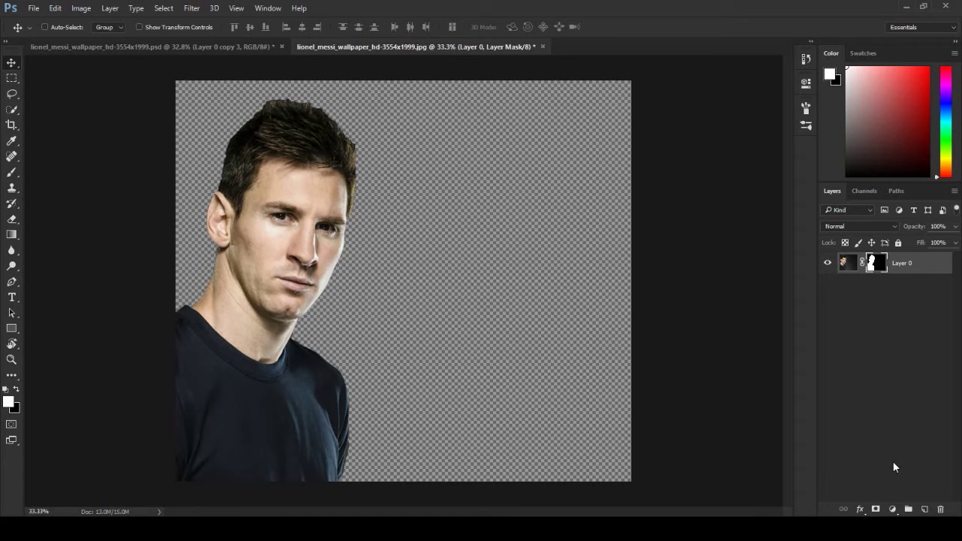
Step: Add a Threshold adjustment layer at level 128 and clip it to Layer 0
left_click(895, 510)
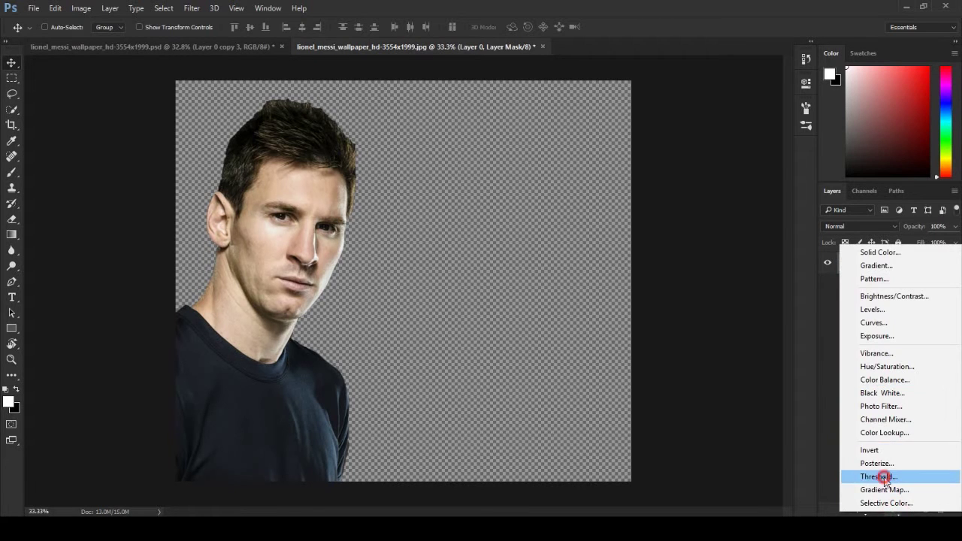
left_click(896, 479)
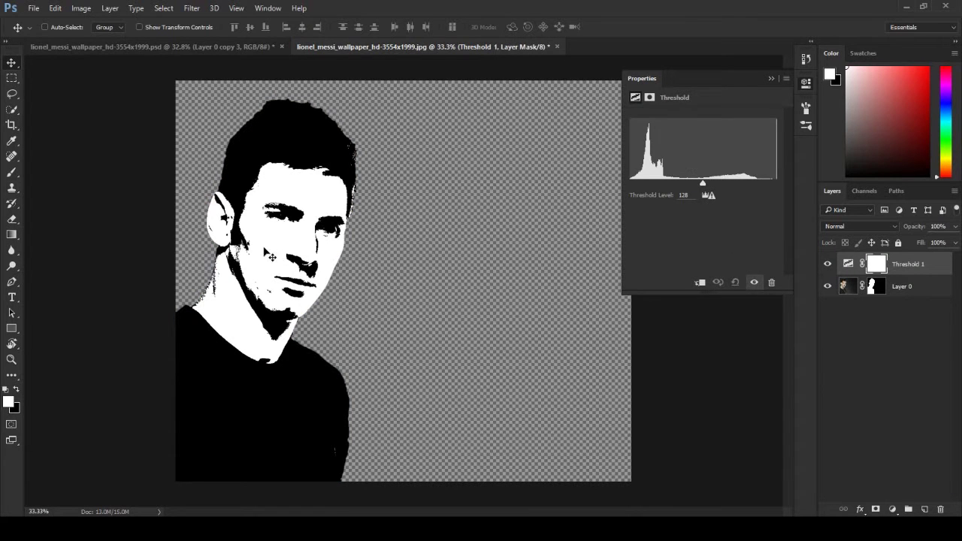
left_click(700, 283)
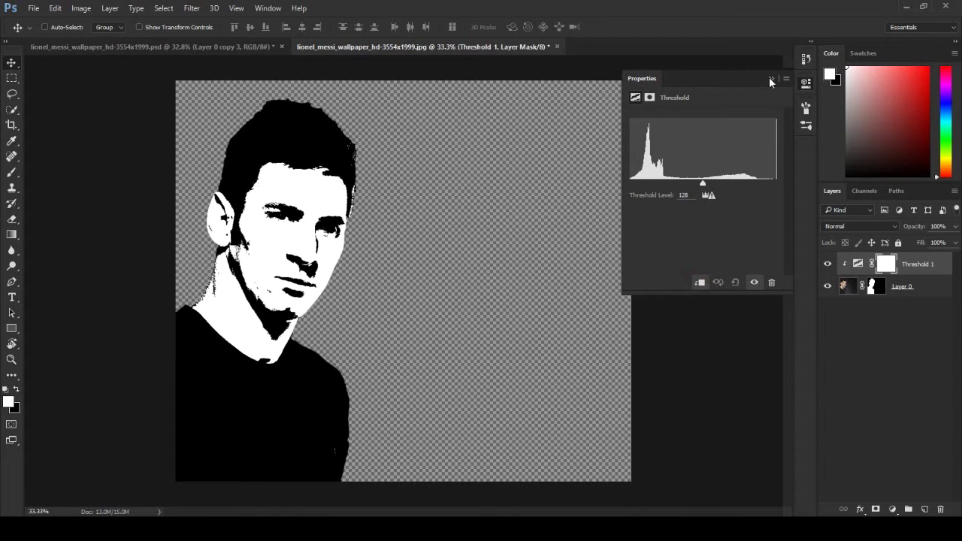
left_click(771, 79)
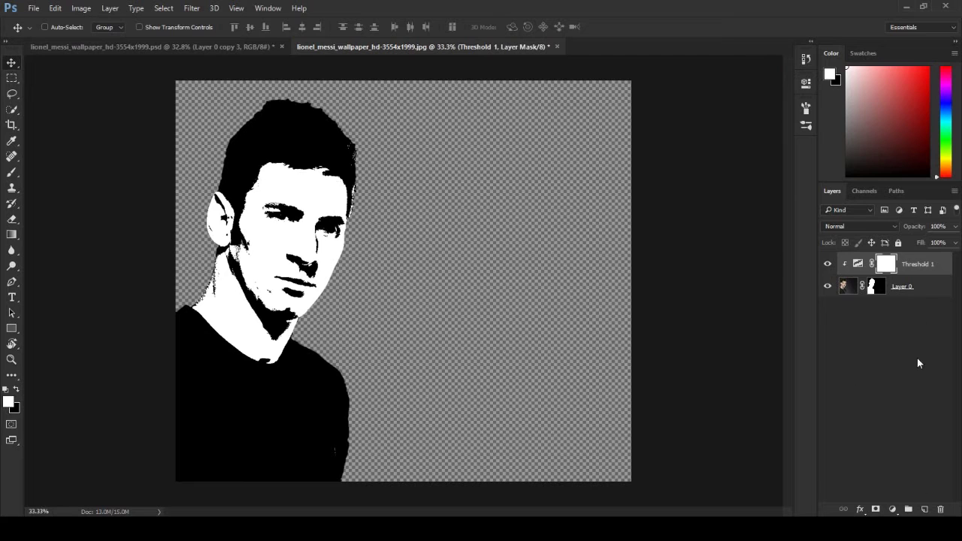
Step: Duplicate Layer 0 together with its clipped Threshold adjustment layer
left_click(908, 286)
left_click_drag(908, 290, 925, 510)
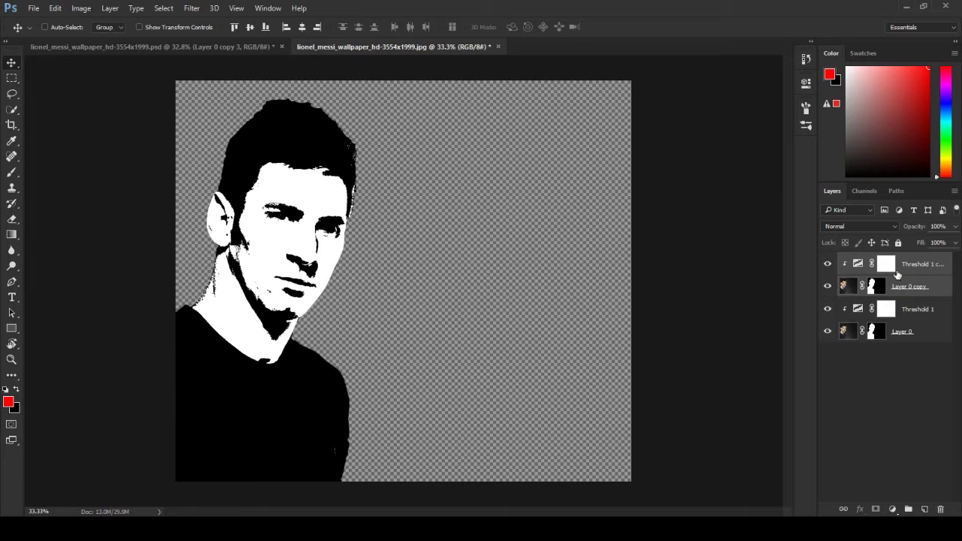
Step: Set the duplicated Threshold adjustment's level to 50
left_click(888, 268)
double_click(857, 263)
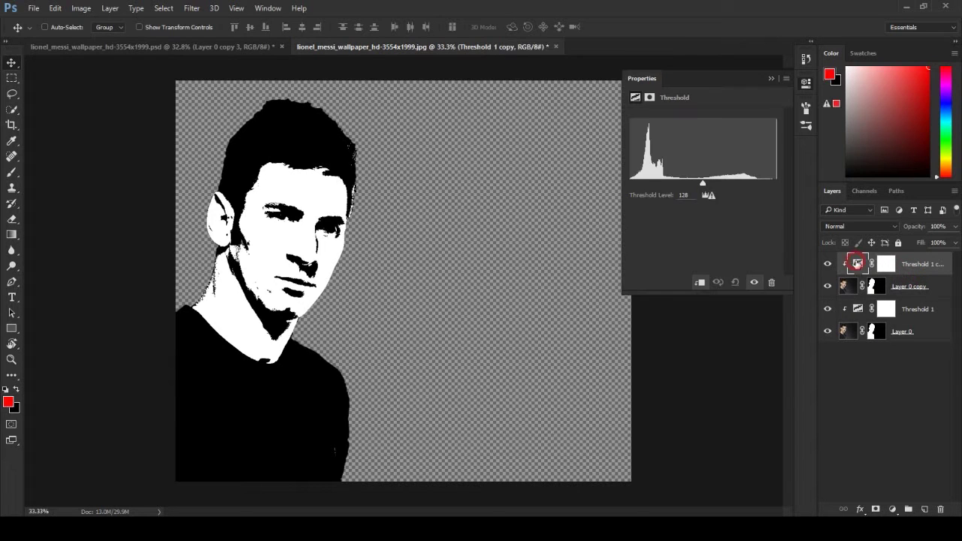
left_click_drag(704, 185, 658, 183)
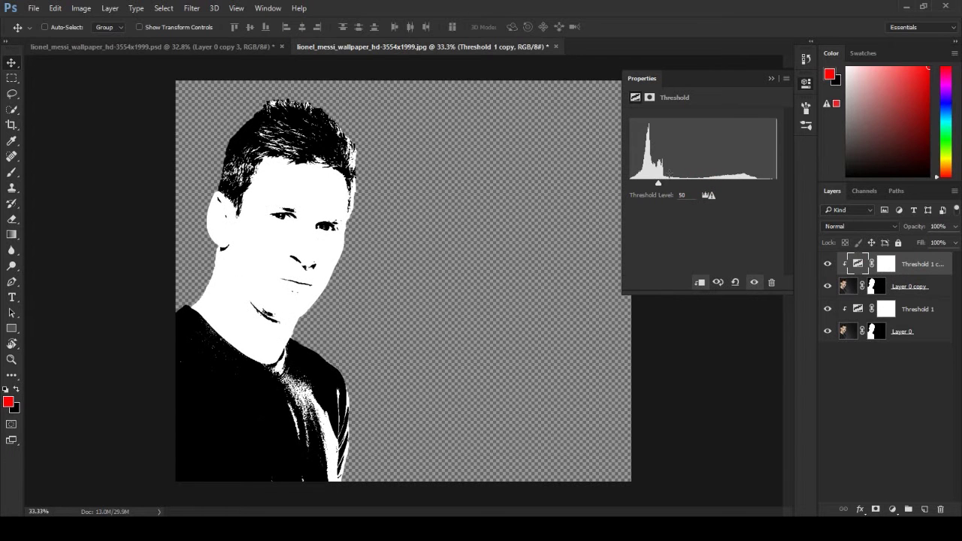
left_click(770, 78)
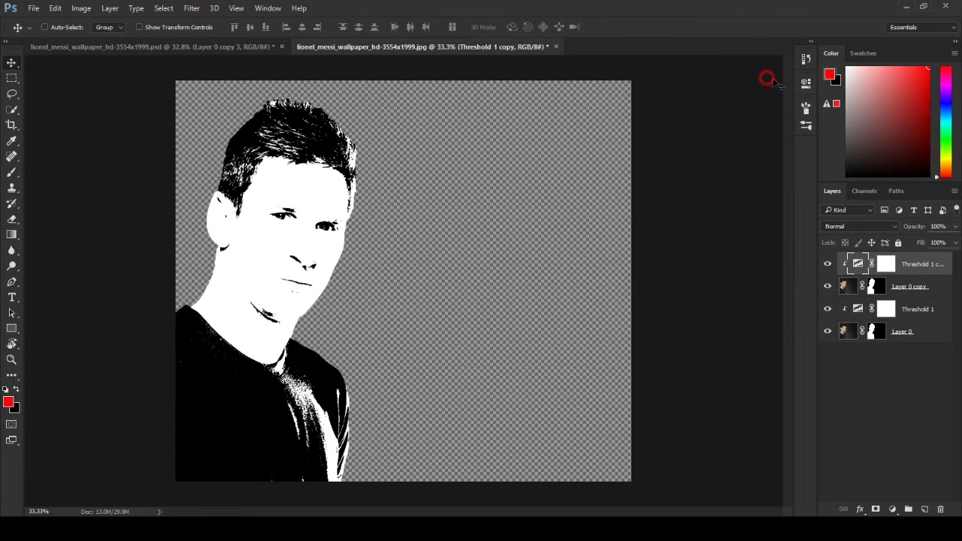
Step: Merge the duplicated Threshold adjustment and Layer 0 copy into a single layer
scroll(305, 244, "up", 2)
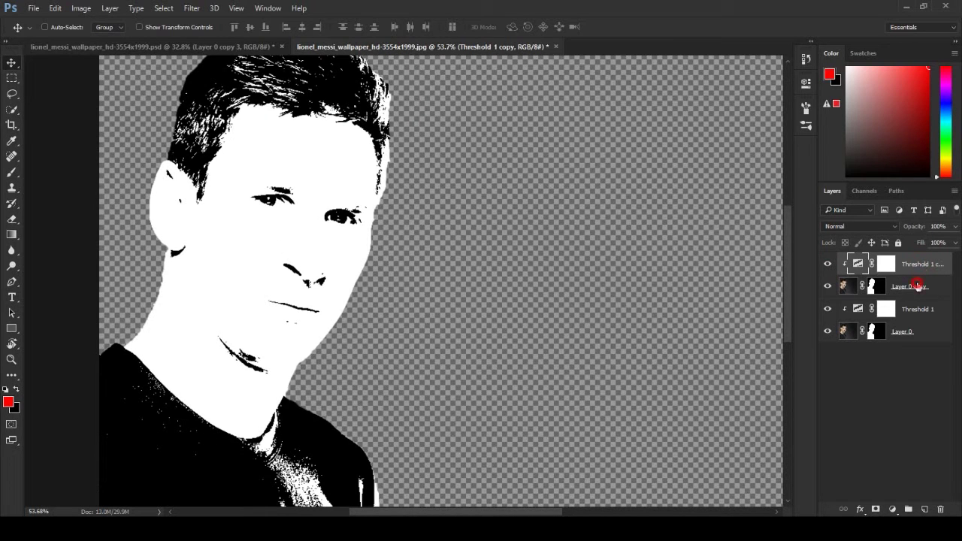
left_click(917, 286, "shift")
right_click(917, 286)
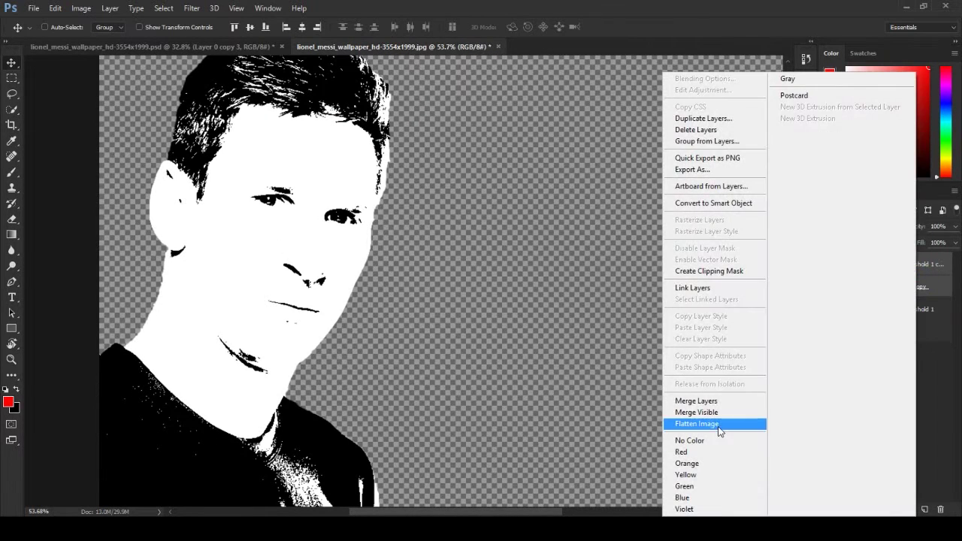
left_click(707, 401)
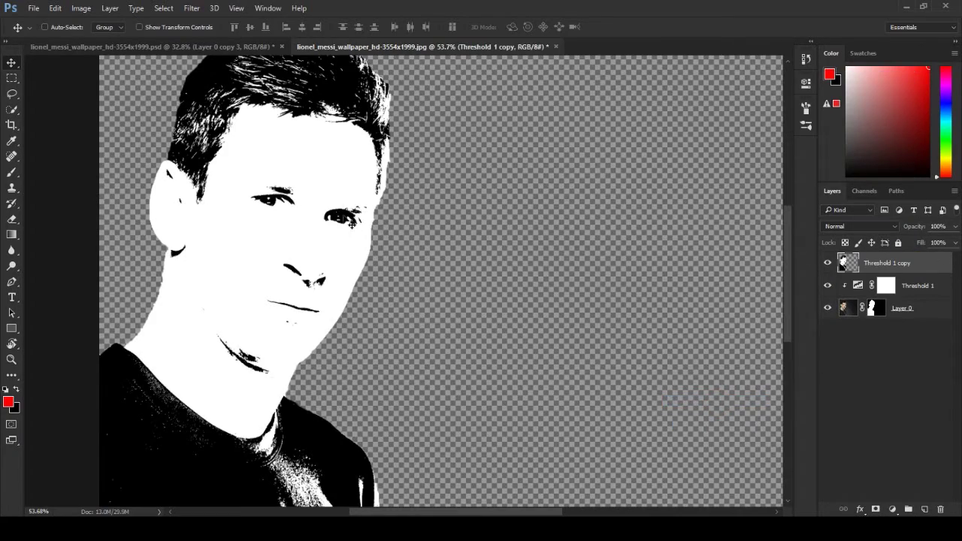
Step: Lower the opacity of the merged Threshold 1 copy layer to 27%
scroll(255, 197, "down", 3)
scroll(256, 197, "up", 2)
scroll(253, 199, "up", 1)
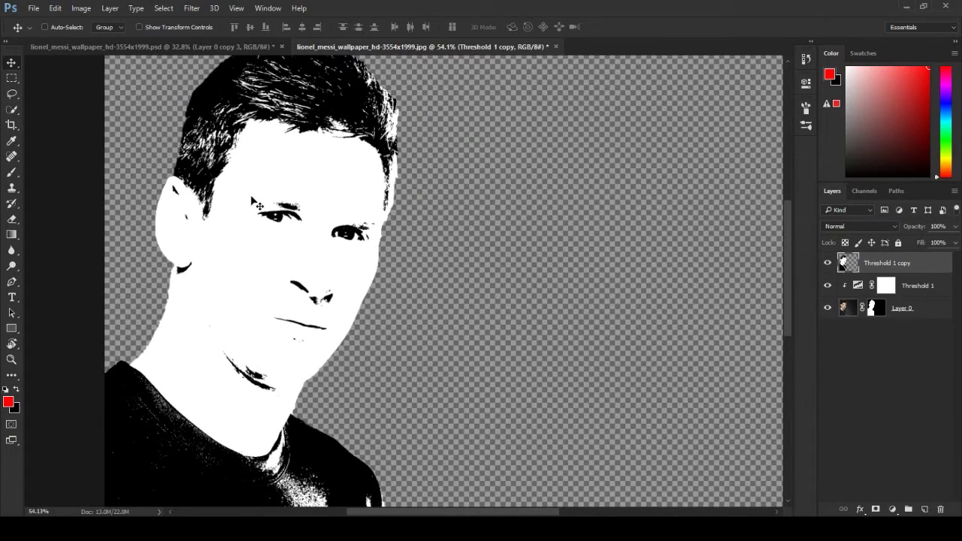
left_click_drag(955, 227, 918, 240)
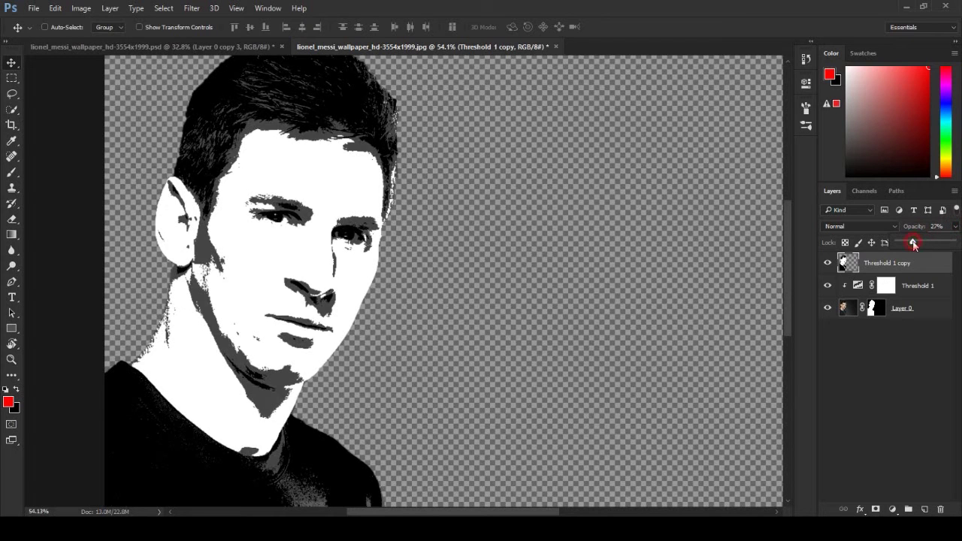
Step: Lasso the face, ear and neck on the Threshold 1 copy layer, delete that area and deselect
scroll(236, 192, "up", 2)
key("l")
mouse_move(418, 144)
left_mouse_down()
mouse_move(386, 120)
mouse_move(220, 102)
mouse_move(201, 185)
left_mouse_up()
mouse_move(112, 370)
left_mouse_down()
mouse_move(243, 407)
mouse_move(240, 289)
mouse_move(289, 322)
mouse_move(456, 263)
mouse_move(489, 365)
mouse_move(507, 187)
mouse_move(470, 126)
left_mouse_up()
key("space")
key("space")
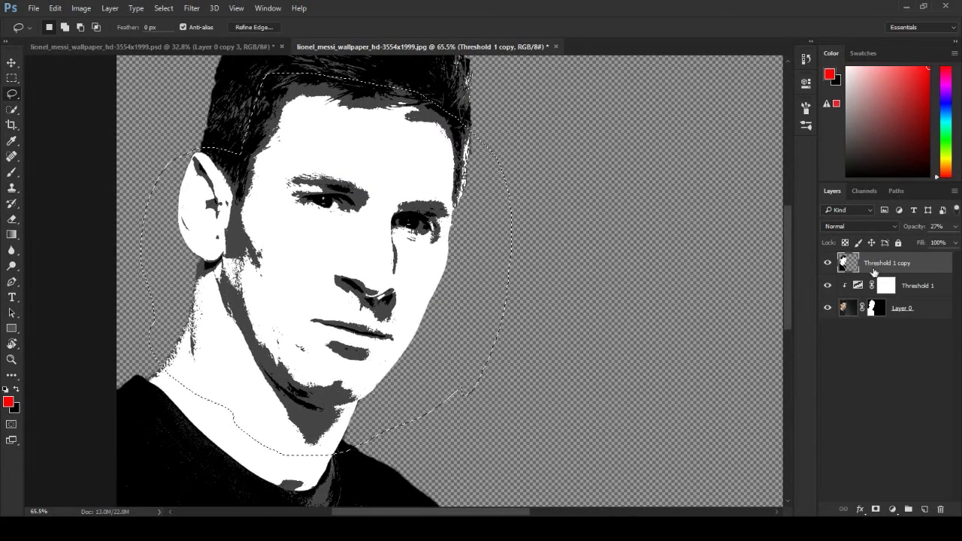
key("Delete")
key("ctrl+d")
scroll(306, 257, "down", 5)
key("space")
left_click_drag(429, 342, 368, 304)
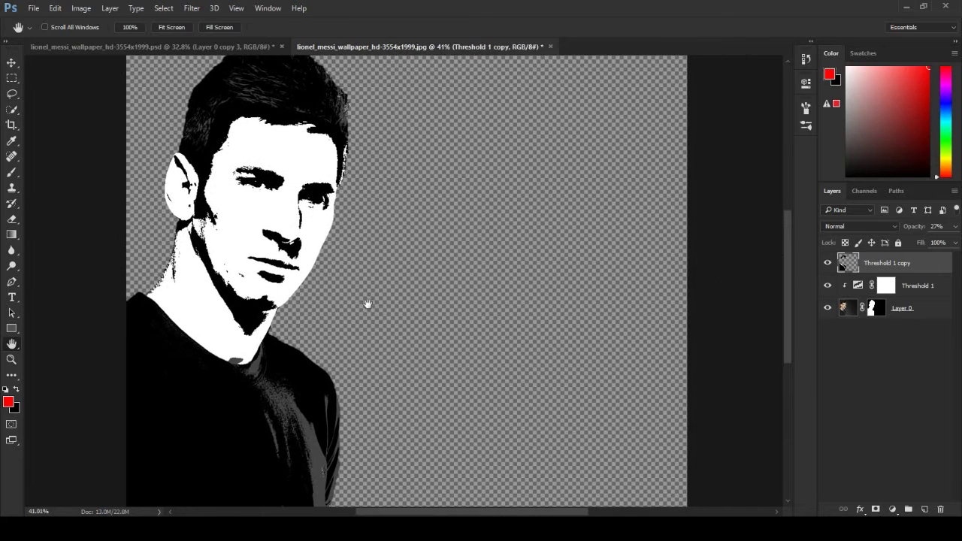
scroll(368, 304, "down", 1)
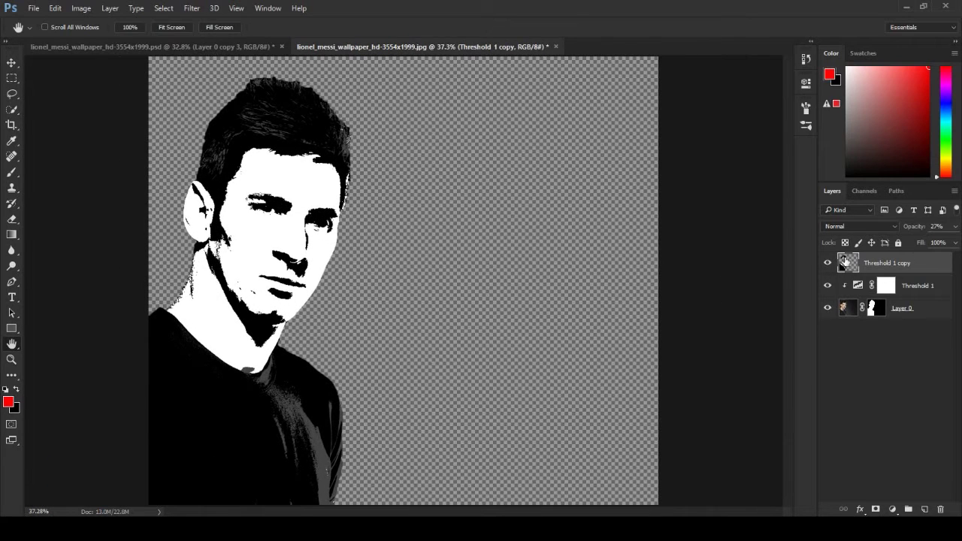
Step: Restore the Threshold 1 copy layer to 100% opacity and clip it to the layers below
left_click(954, 227)
left_click_drag(918, 242, 951, 243)
left_click(896, 266)
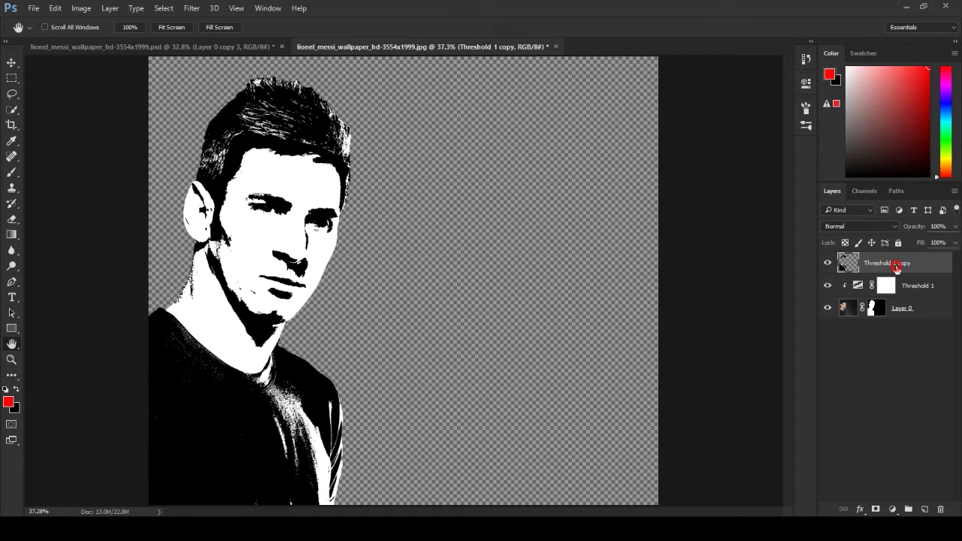
right_click(893, 269)
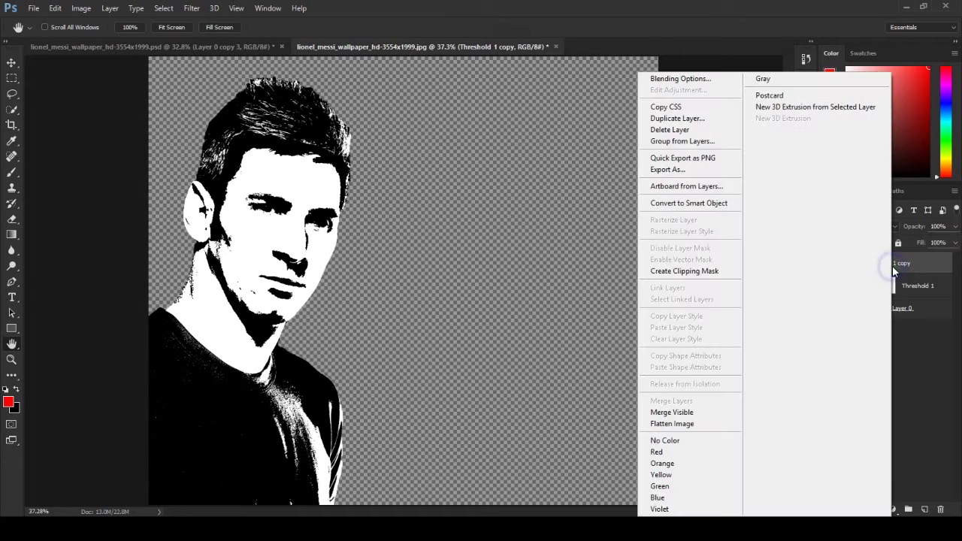
left_click(695, 271)
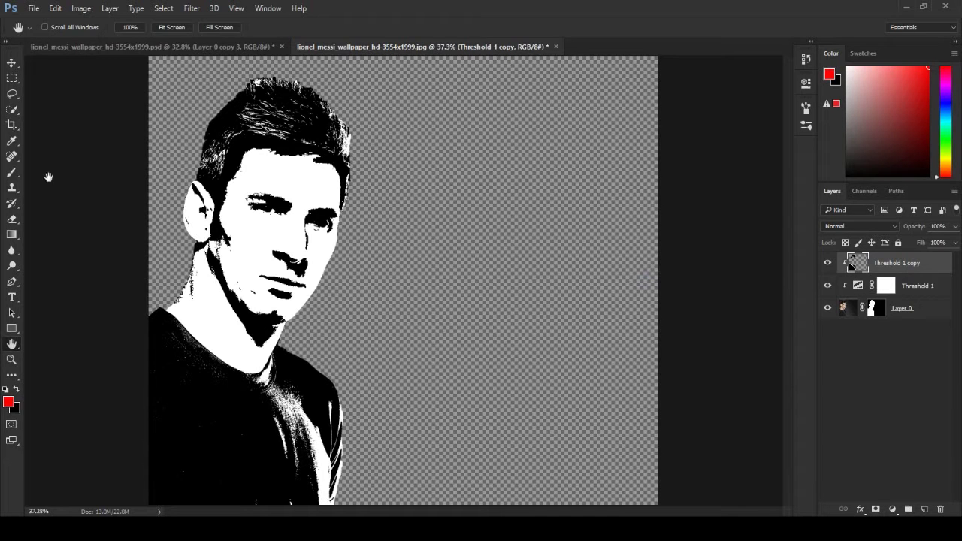
left_click(11, 62)
scroll(436, 294, "down", 2)
scroll(461, 293, "up", 1)
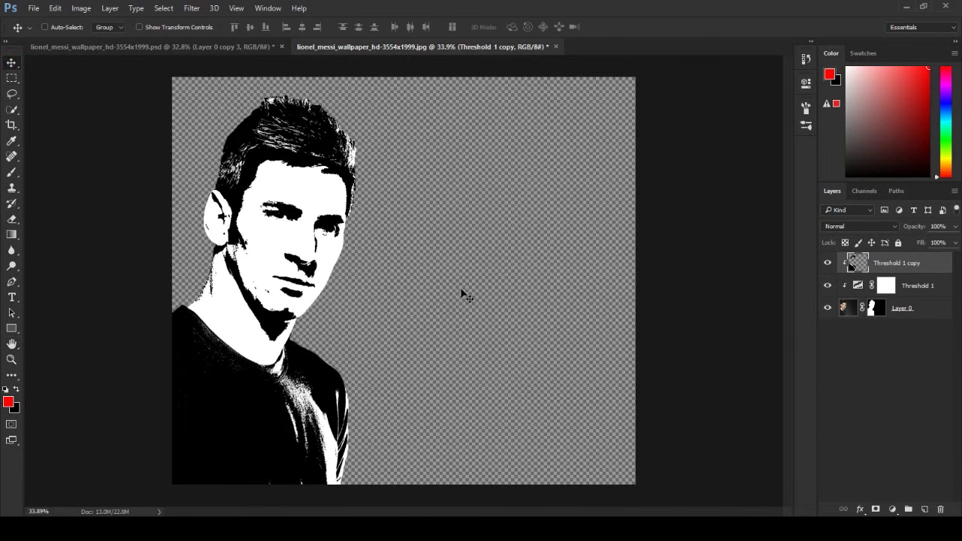
Step: Create a new layer beneath Layer 0 and fill it with the black background colour
left_click(897, 312)
left_click(925, 509, "ctrl")
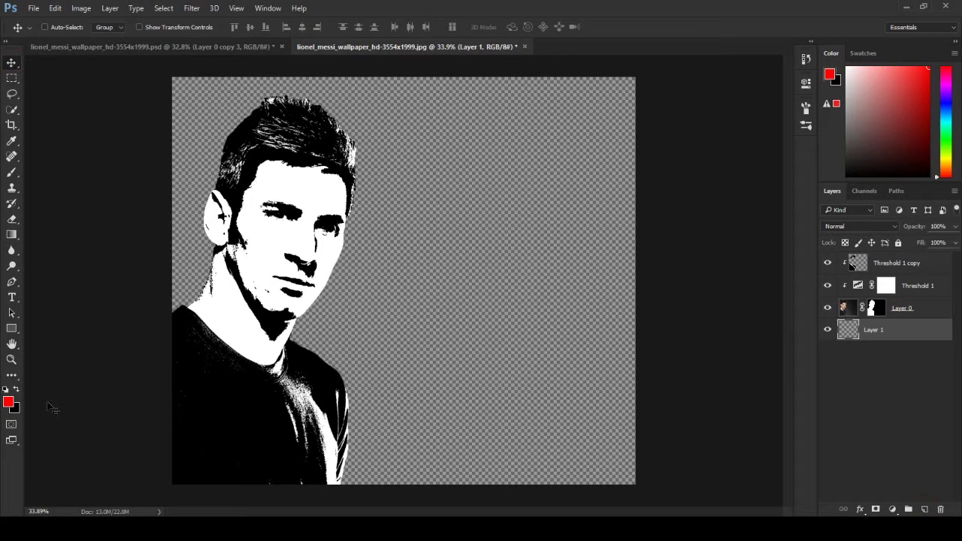
key("ctrl+Delete")
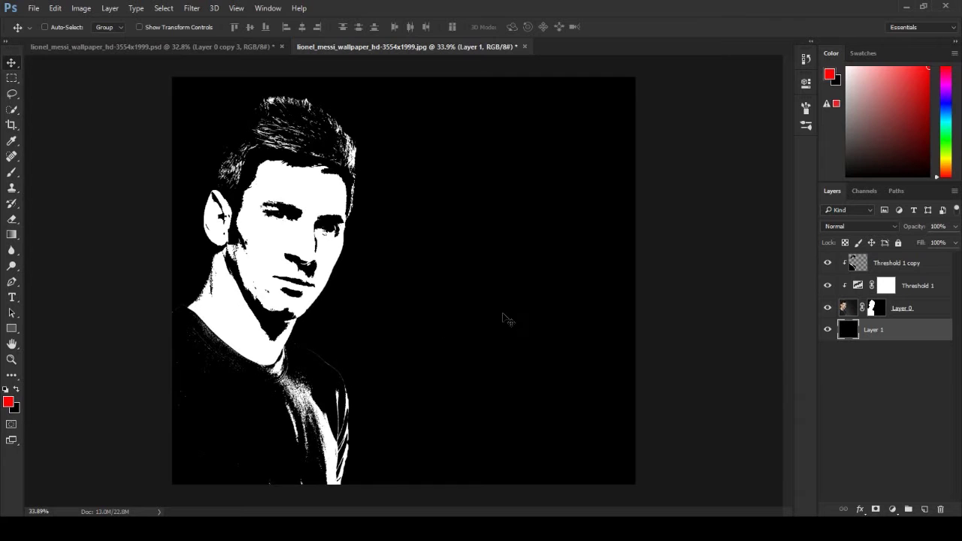
Step: Add a new empty layer above the Threshold 1 copy layer
left_click(904, 269)
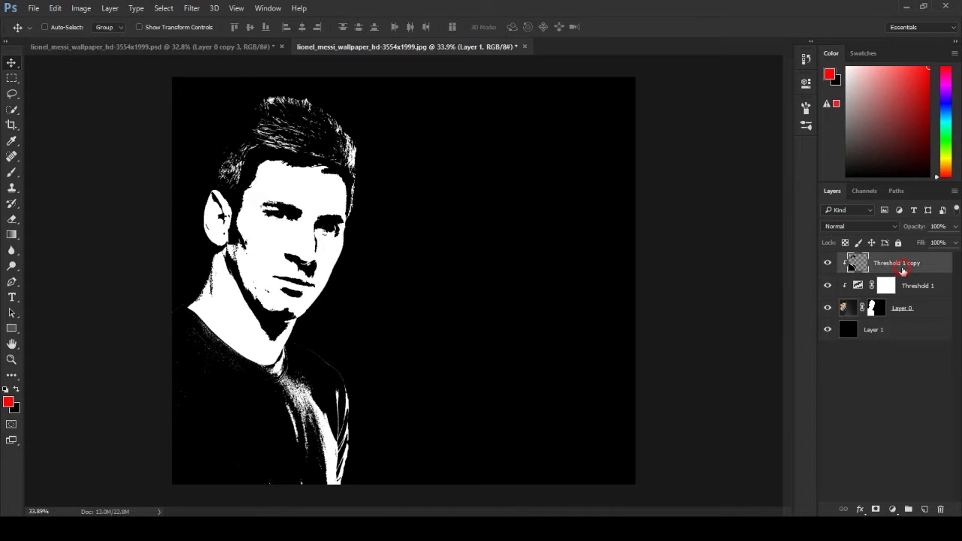
left_click(923, 510)
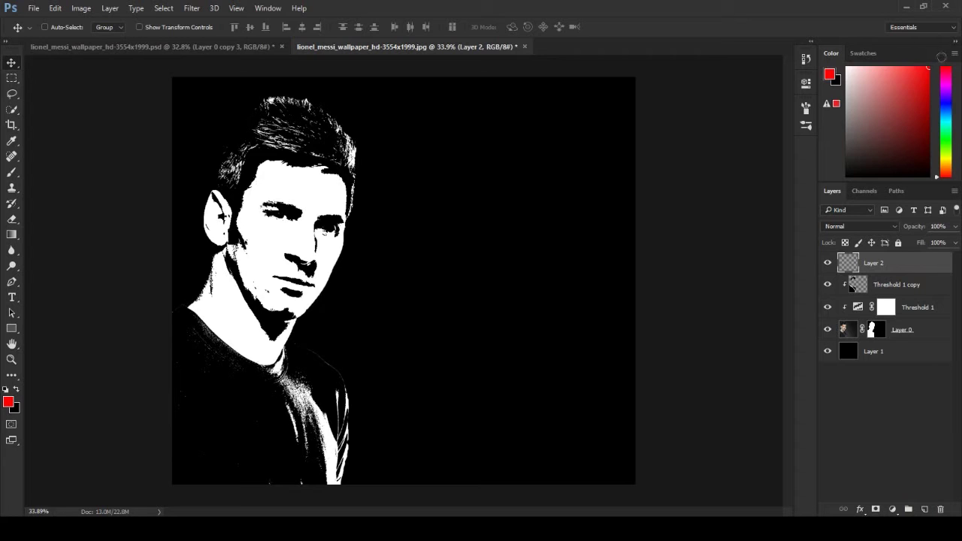
Step: Fill the new top layer with the red foreground colour and set its blend mode to Multiply
key("alt+Delete")
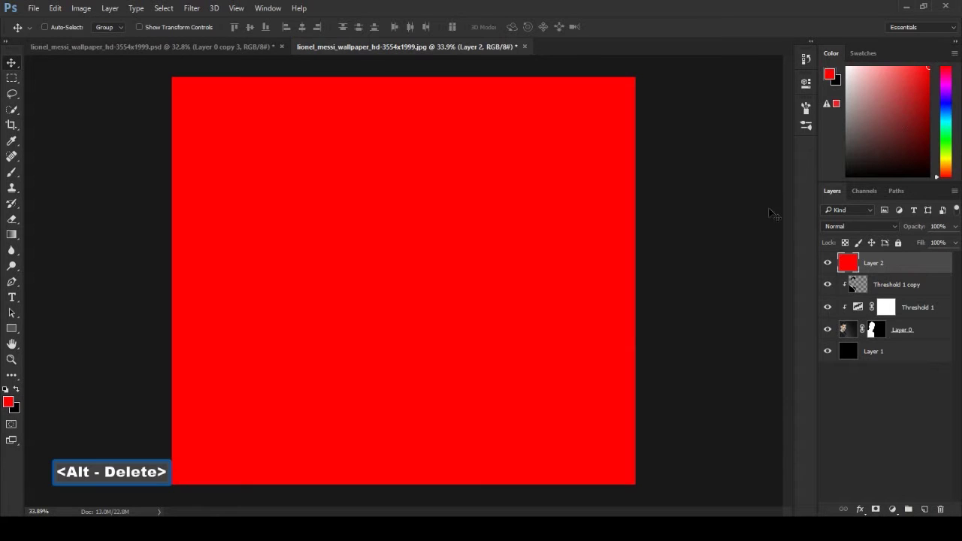
left_click(860, 226)
left_click(857, 252)
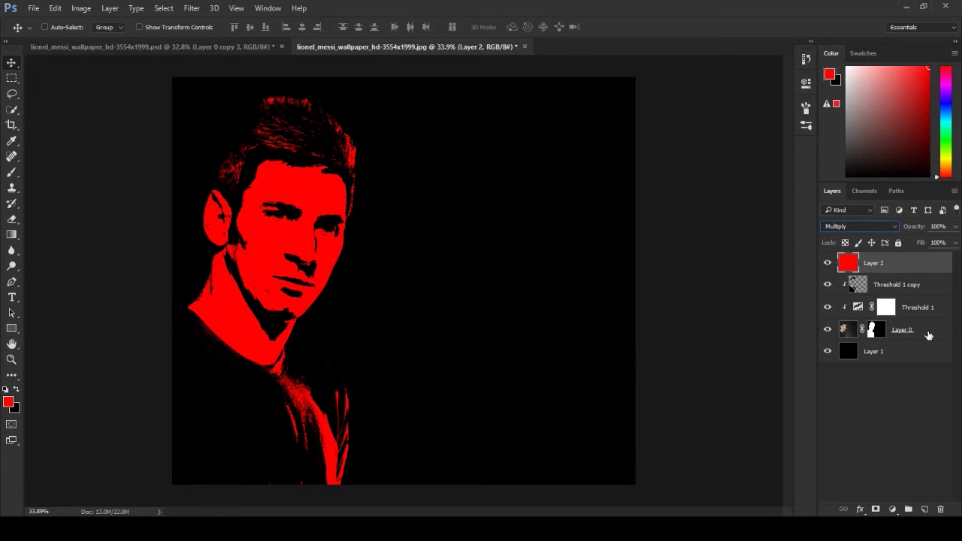
Step: Duplicate Layer 0 as Layer 0 copy and move the copy directly beneath the red layer
left_click(931, 332)
right_click(893, 325)
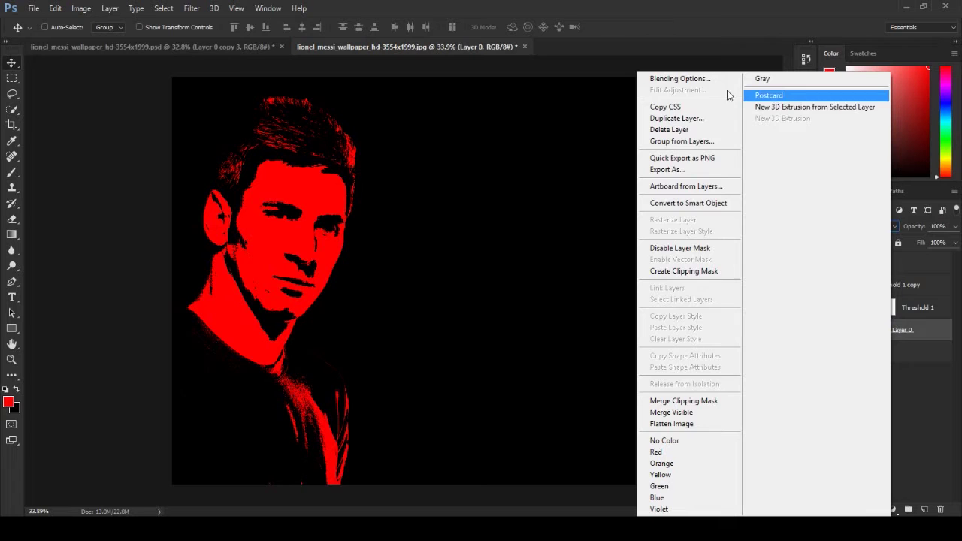
left_click(680, 119)
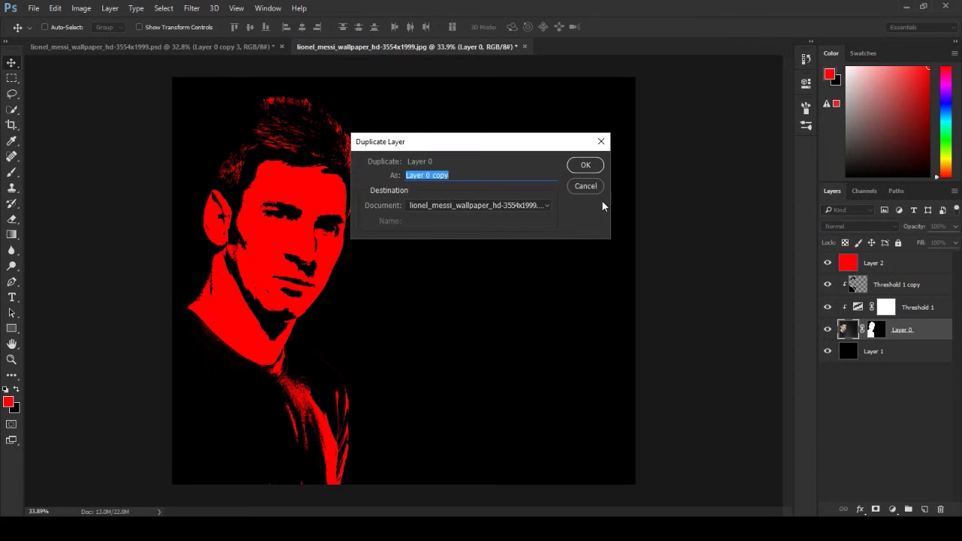
left_click(589, 170)
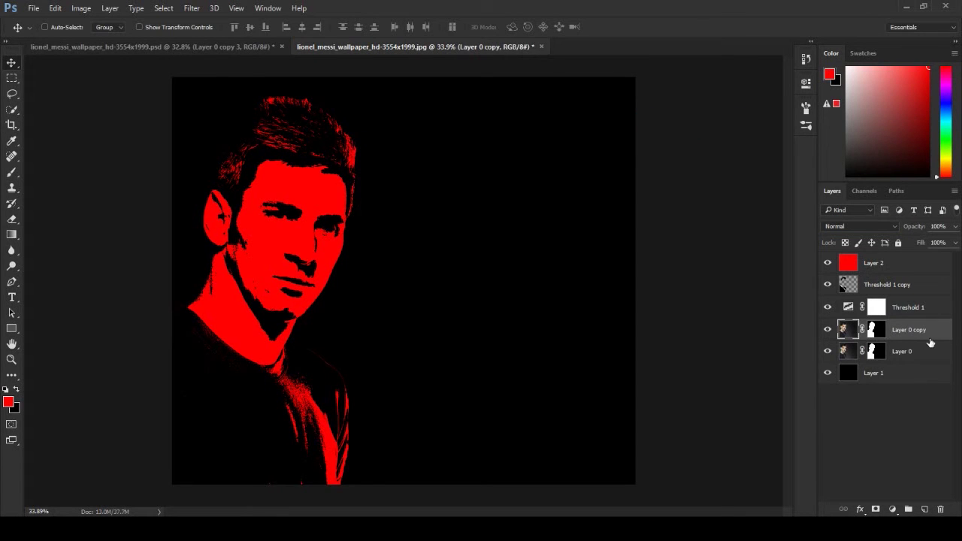
key("ctrl+j")
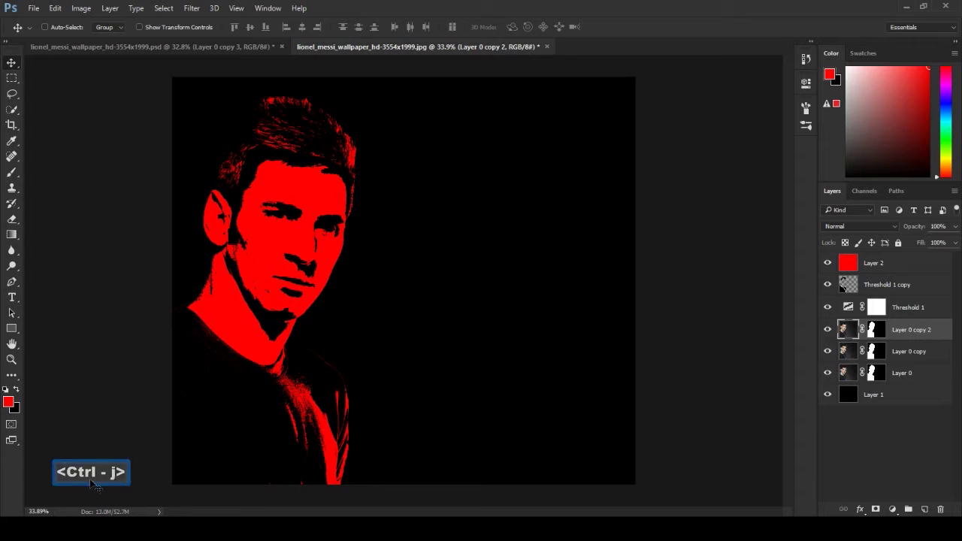
key("ctrl+alt+z")
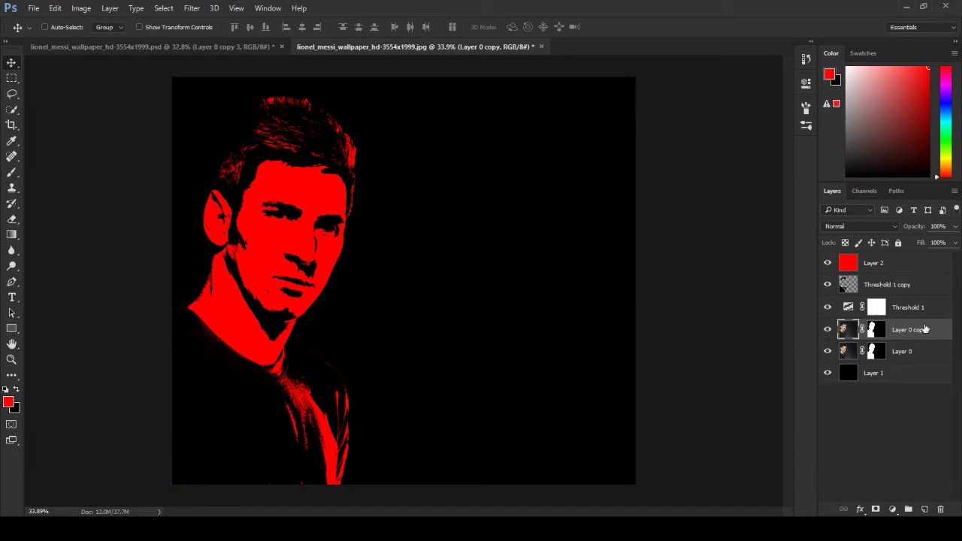
left_click_drag(923, 314, 903, 306)
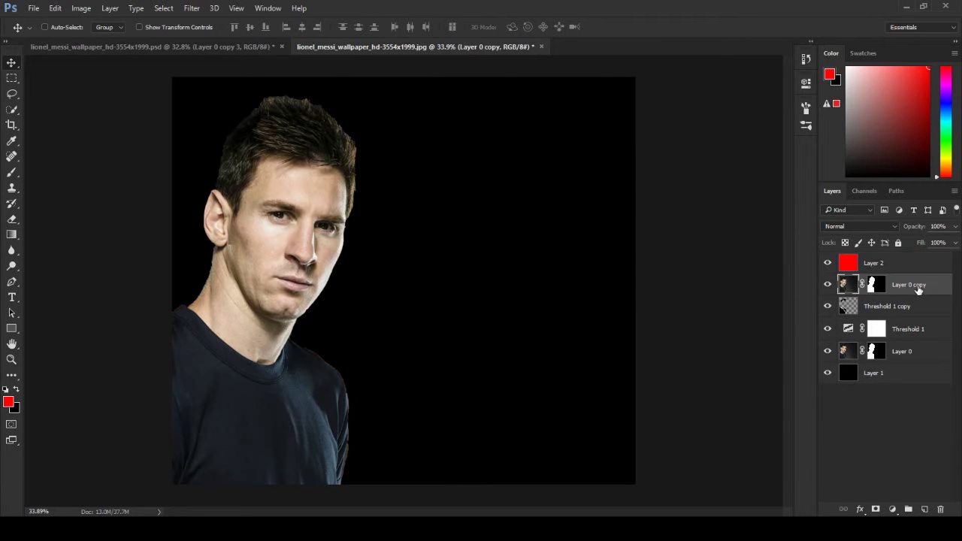
Step: In the Filter Gallery, give Layer 0 copy a Cutout effect with 8 levels, edge simplicity 0 and fidelity 3, and add a second effect layer
left_click(197, 9)
left_click(215, 57)
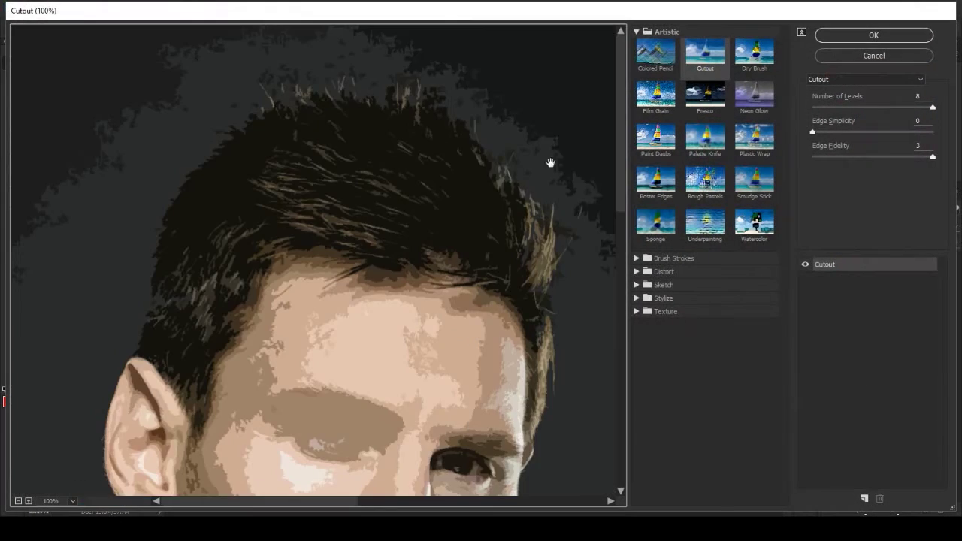
scroll(550, 163, "down", 5)
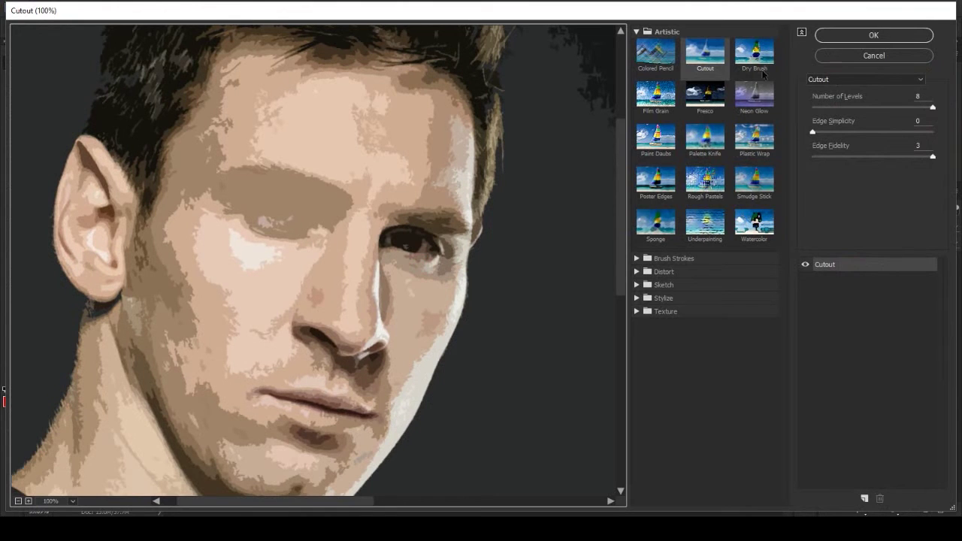
left_click(18, 501)
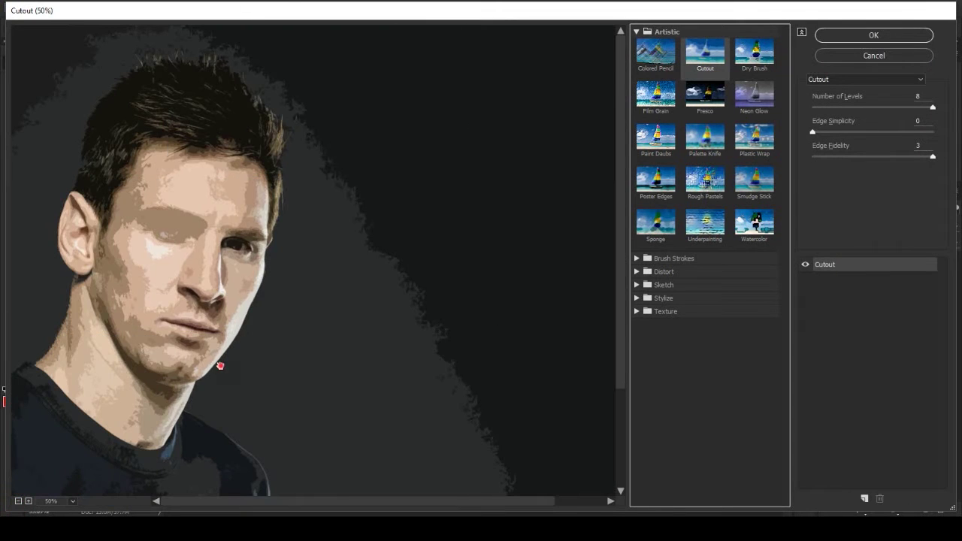
scroll(220, 366, "down", 1)
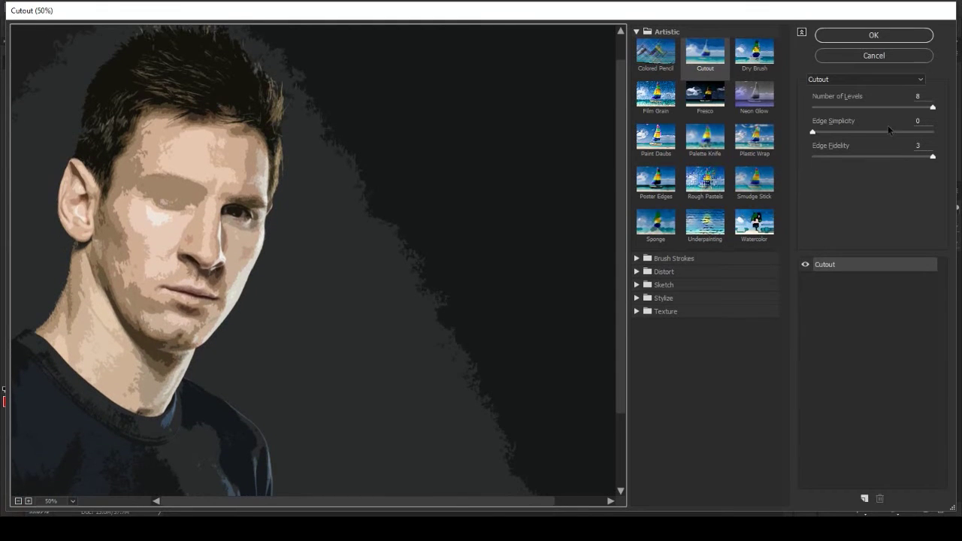
mouse_move(933, 157)
left_mouse_down()
mouse_move(817, 158)
mouse_move(937, 158)
left_mouse_up()
left_click_drag(932, 108, 797, 107)
left_click_drag(890, 106, 950, 111)
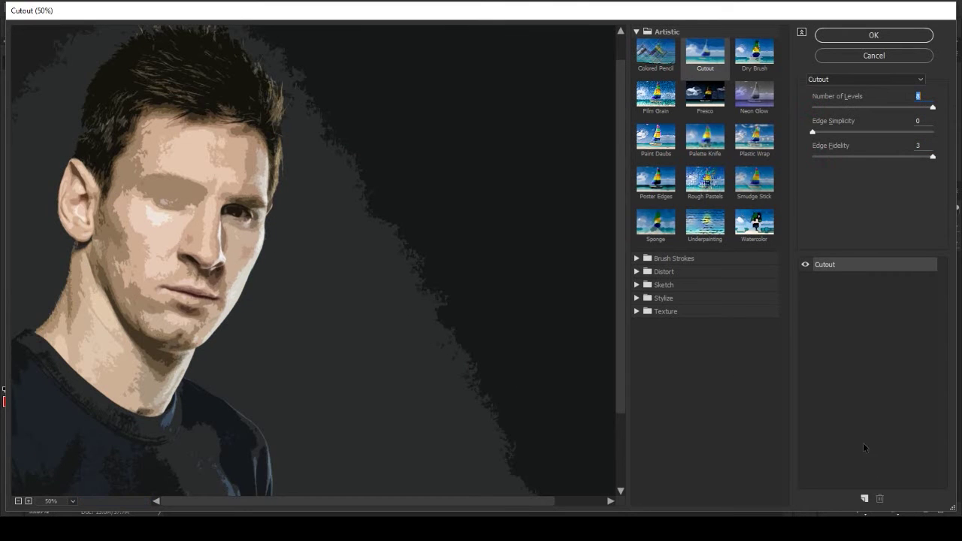
left_click(865, 499)
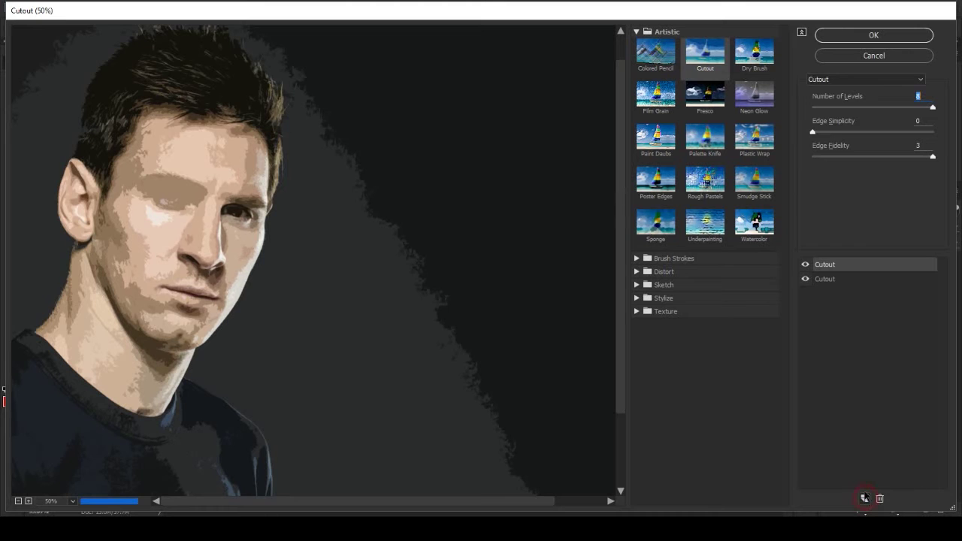
Step: Try the Underpainting, Watercolor and Crosshatch effects on the second effect layer
left_click(705, 224)
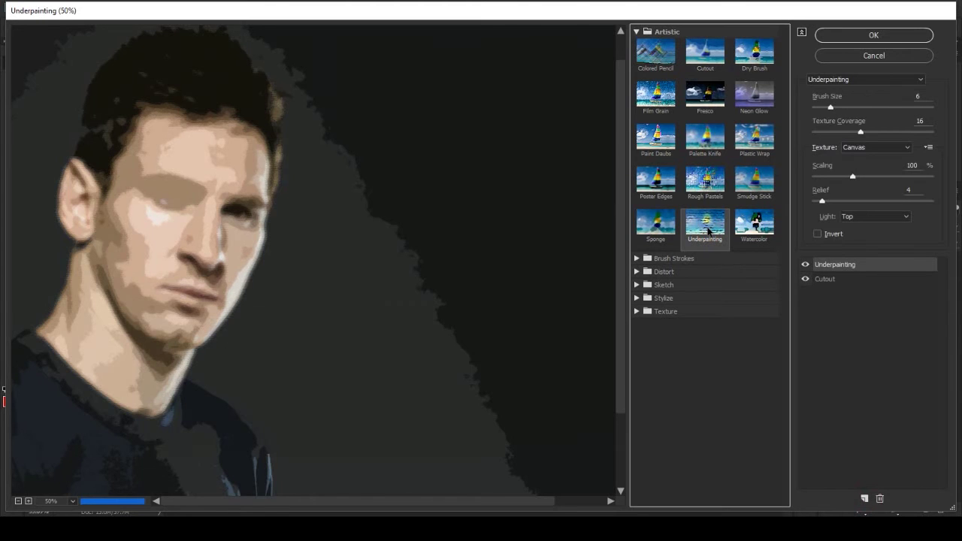
left_click(759, 230)
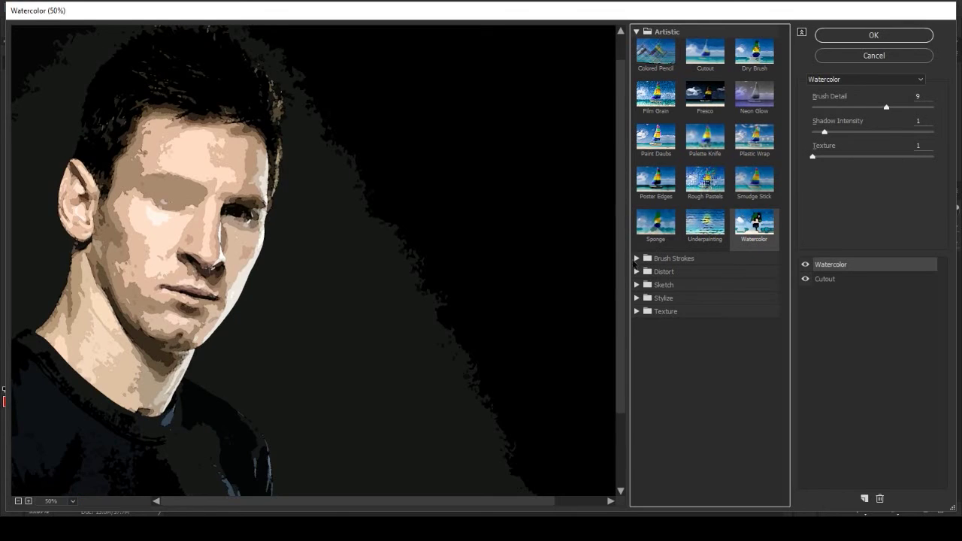
left_click(636, 257)
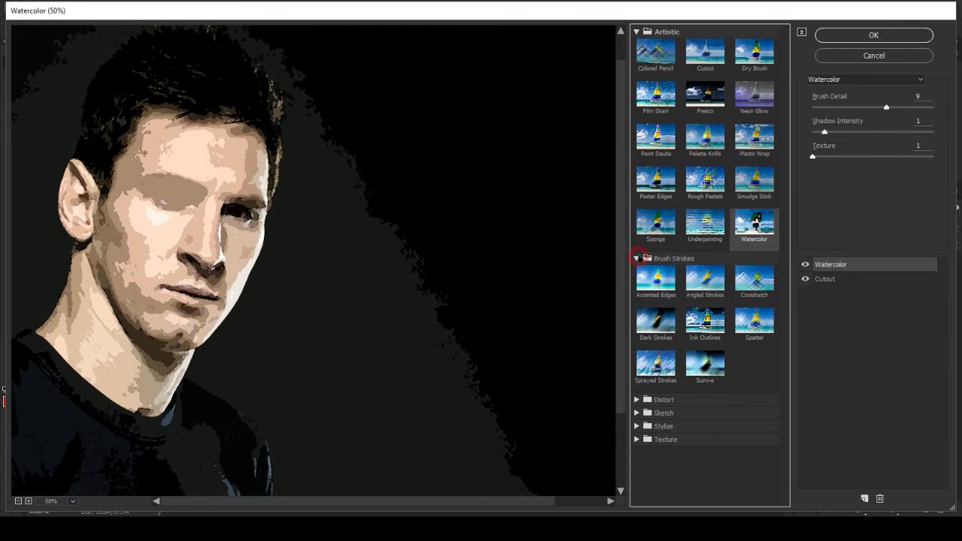
left_click(762, 285)
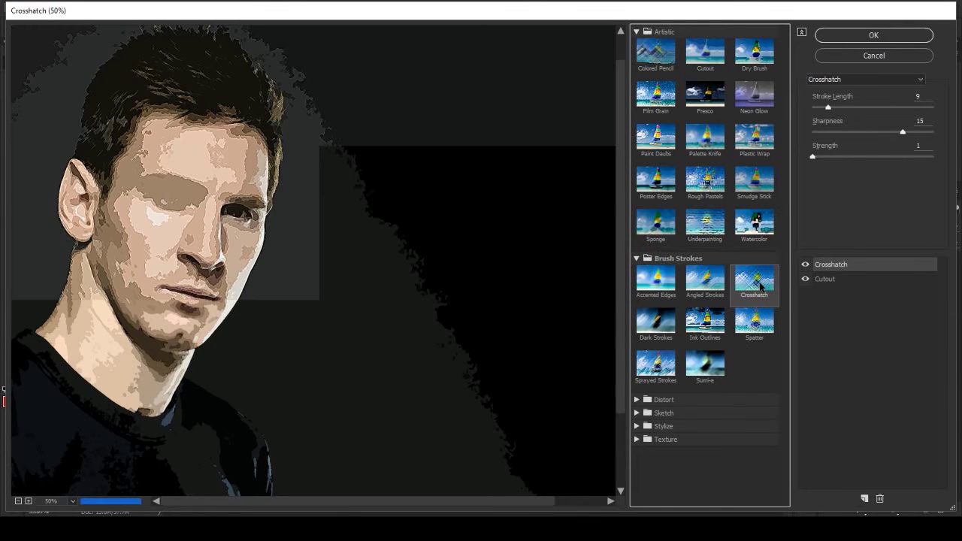
Step: Use Sprayed Strokes with stroke length 12, spray radius 7 and Right Diagonal direction as the second effect and apply the filters
left_click(654, 362)
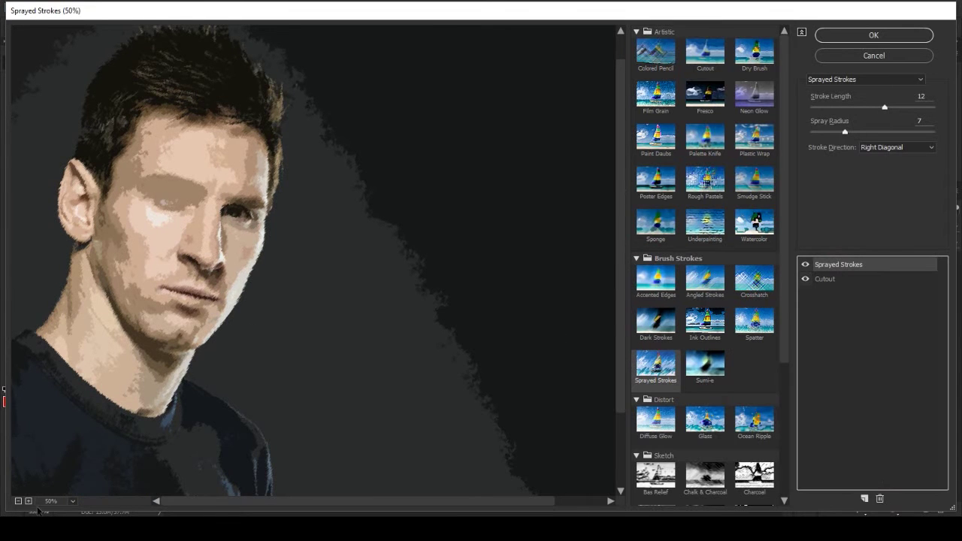
left_click(28, 501)
left_click(28, 501)
left_click_drag(163, 240, 466, 307)
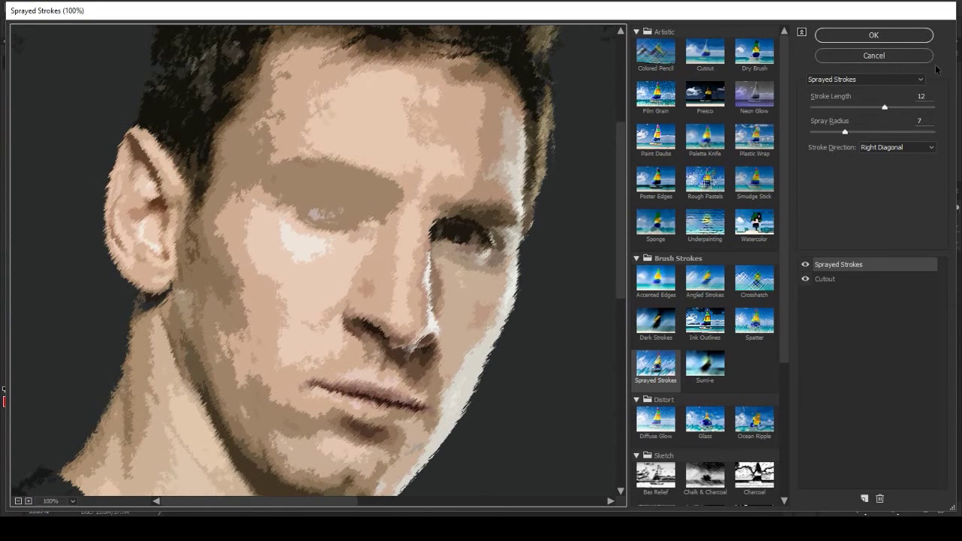
left_click(872, 35)
Step: Set the blend mode of the filtered Layer 0 copy to Multiply
scroll(282, 225, "up", 2)
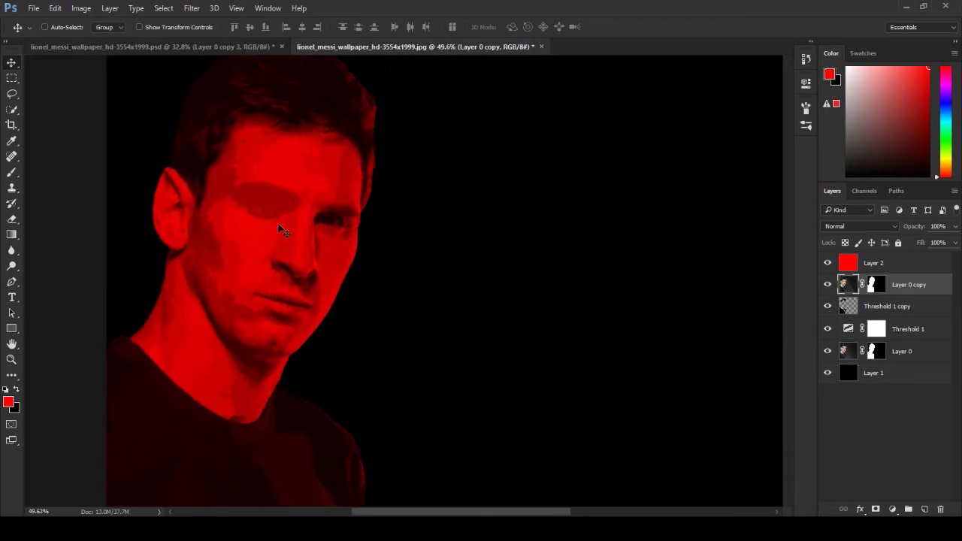
left_click(877, 225)
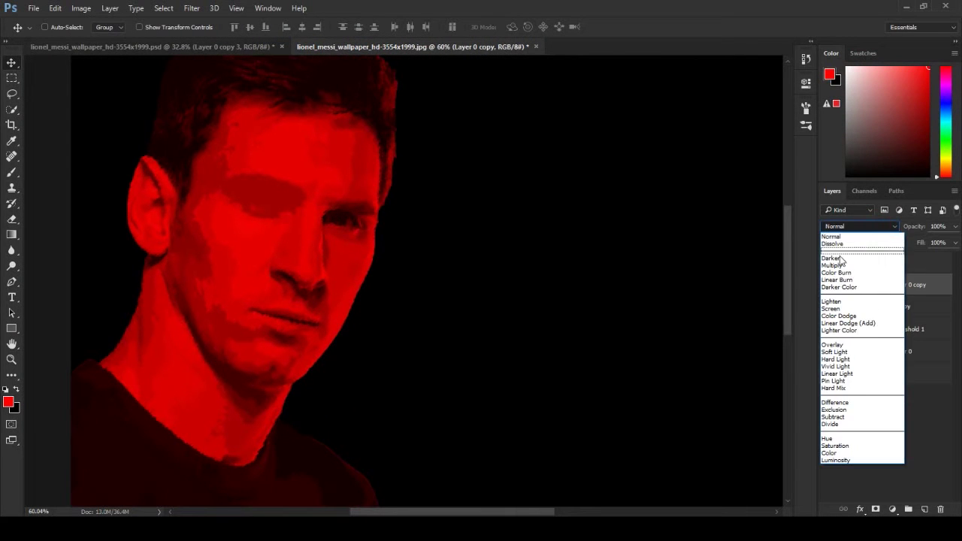
left_click(843, 267)
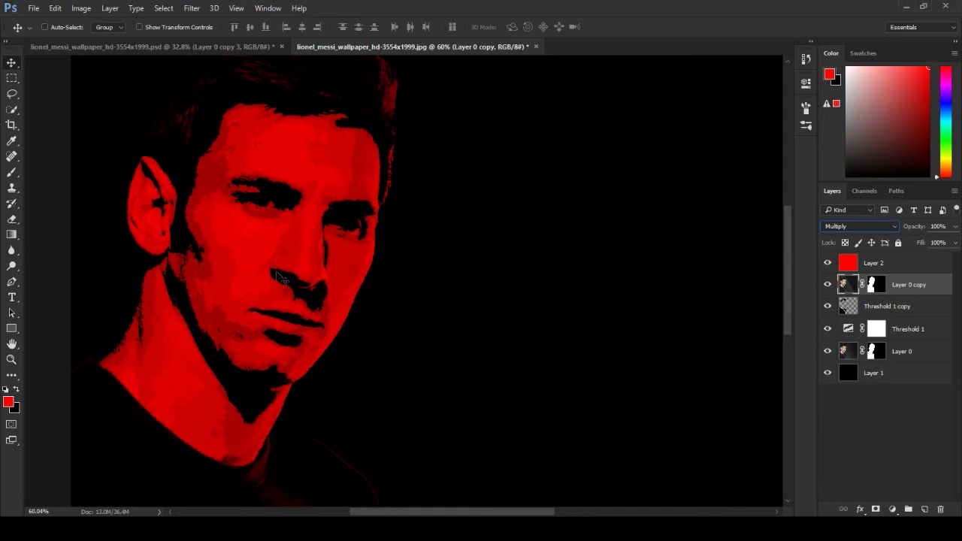
scroll(282, 277, "down", 3)
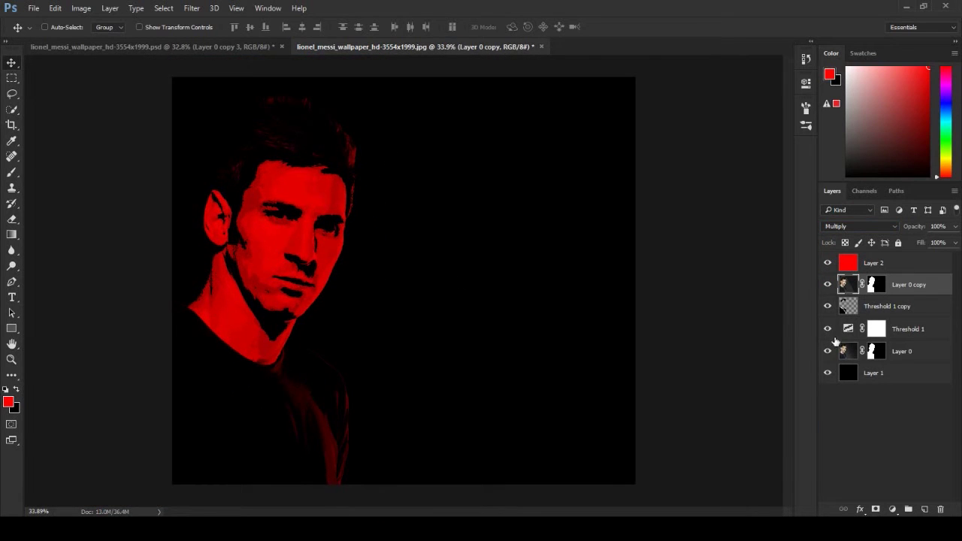
Step: Duplicate Layer 0 again and move the new copy above the red layer to the top of the stack
left_click(910, 349)
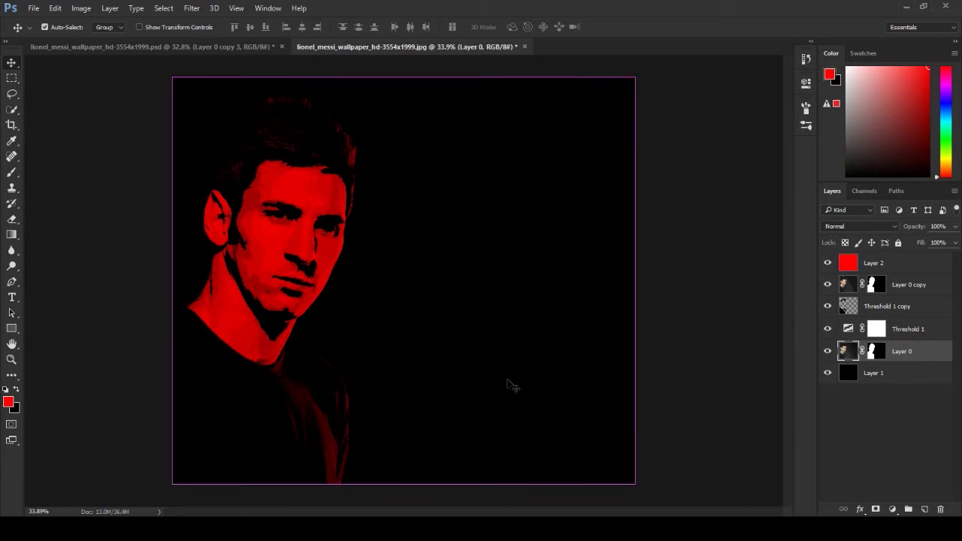
key("ctrl+j")
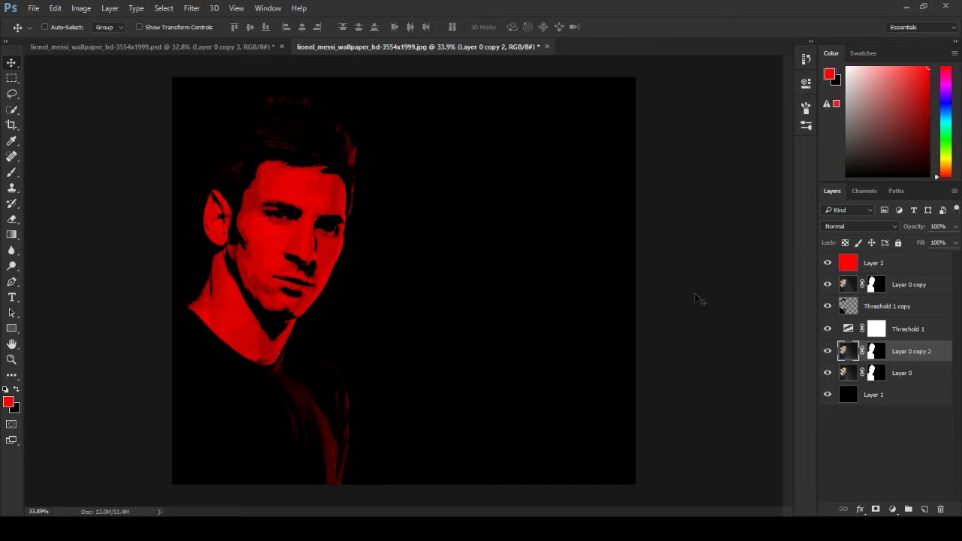
left_click_drag(905, 354, 919, 265)
Step: Outline the eye nearer the visible ear with the Lasso tool on Layer 0 copy 2
scroll(293, 219, "up", 3)
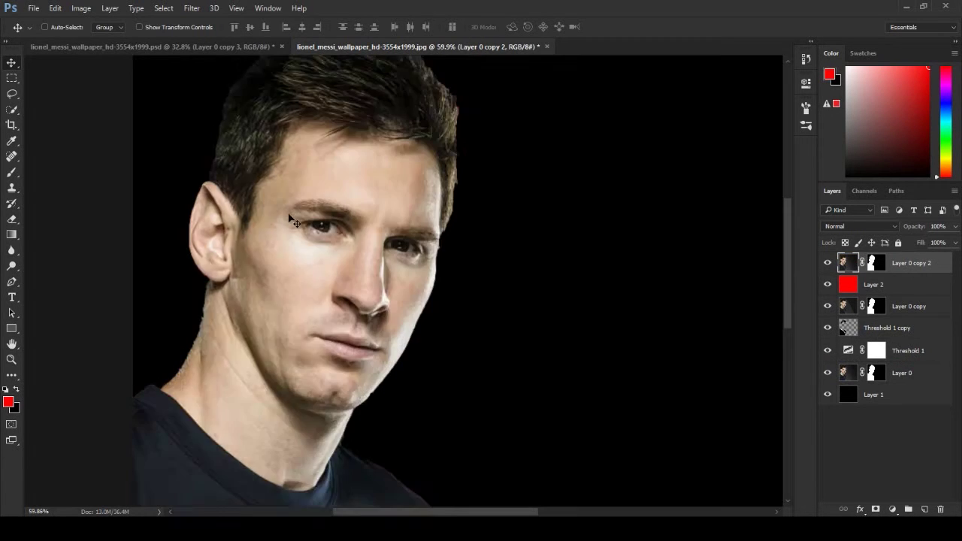
scroll(293, 219, "up", 5)
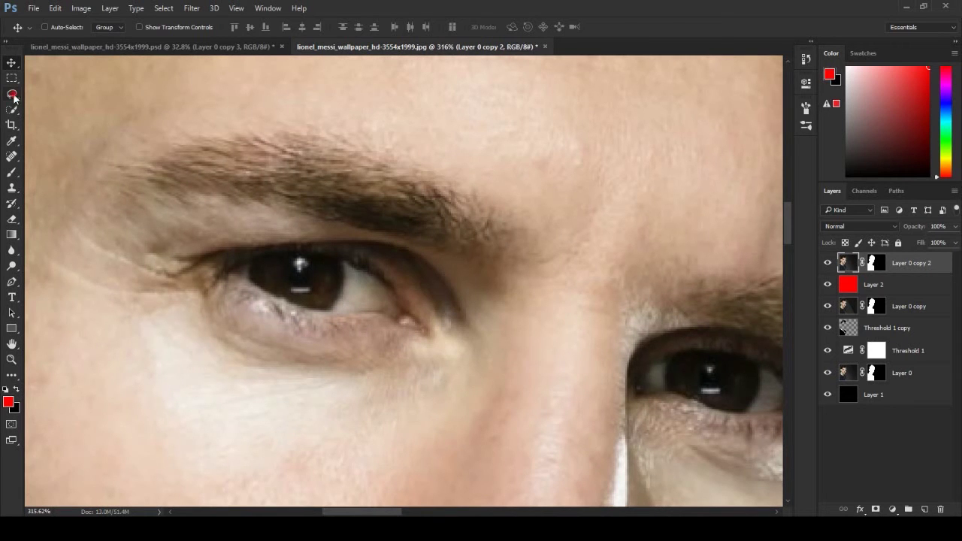
left_click(12, 95)
scroll(375, 330, "up", 1)
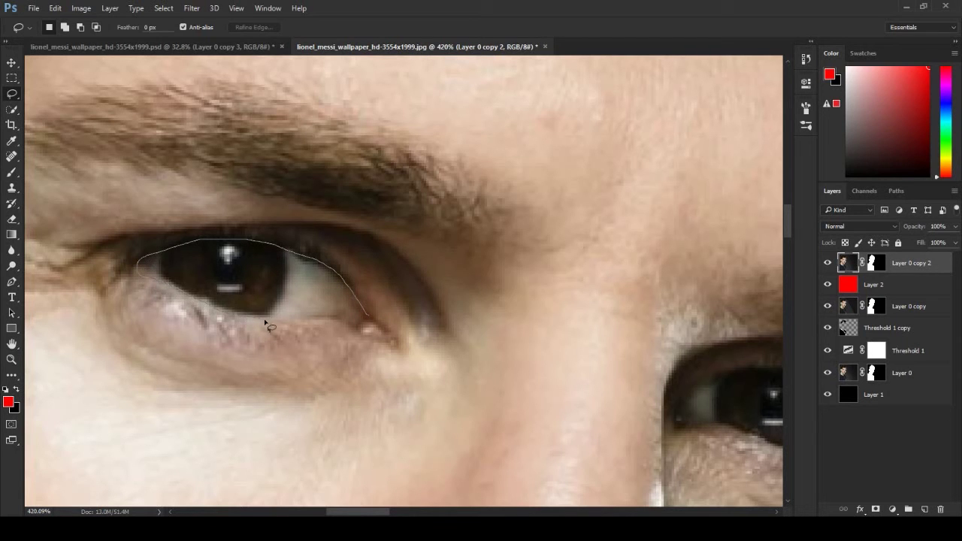
left_click_drag(346, 326, 366, 330)
Step: Switch the Lasso to adding to the selection and outline the man's other eye as well
key("space")
left_click_drag(623, 348, 392, 282)
mouse_move(445, 363)
left_mouse_down()
mouse_move(456, 361)
mouse_move(447, 369)
left_mouse_up()
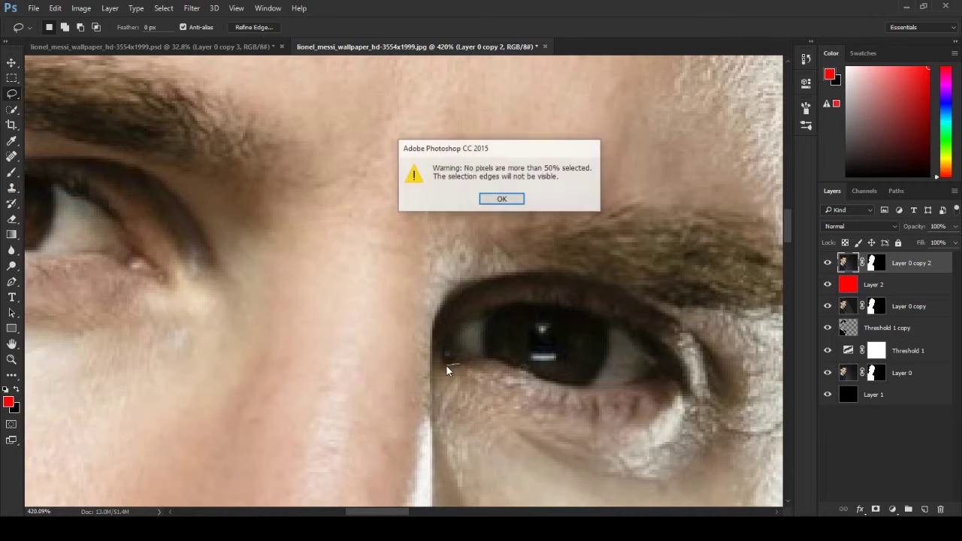
left_click(499, 200)
key("ctrl+z")
left_click(64, 27)
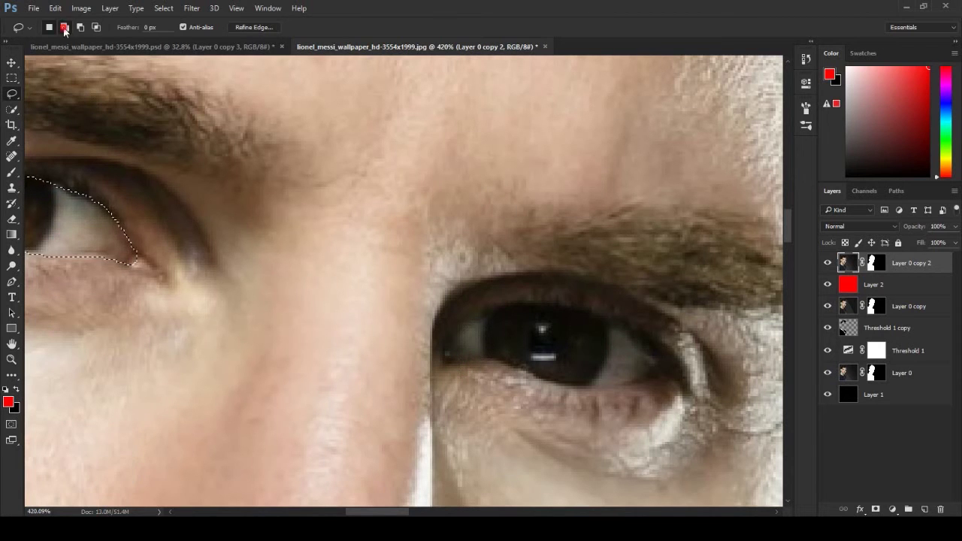
mouse_move(485, 314)
left_mouse_down()
mouse_move(594, 312)
mouse_move(636, 334)
left_mouse_up()
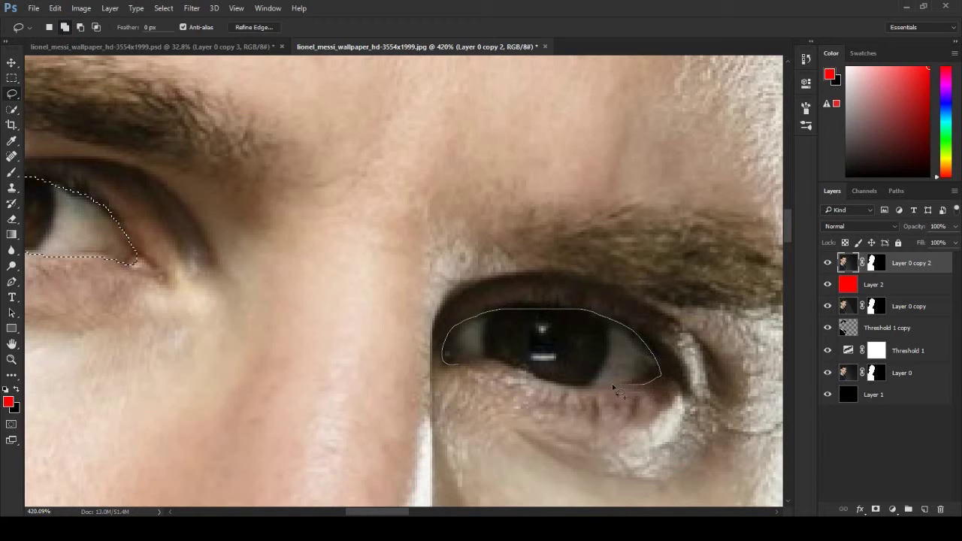
left_click_drag(464, 363, 458, 361)
scroll(458, 363, "down", 3)
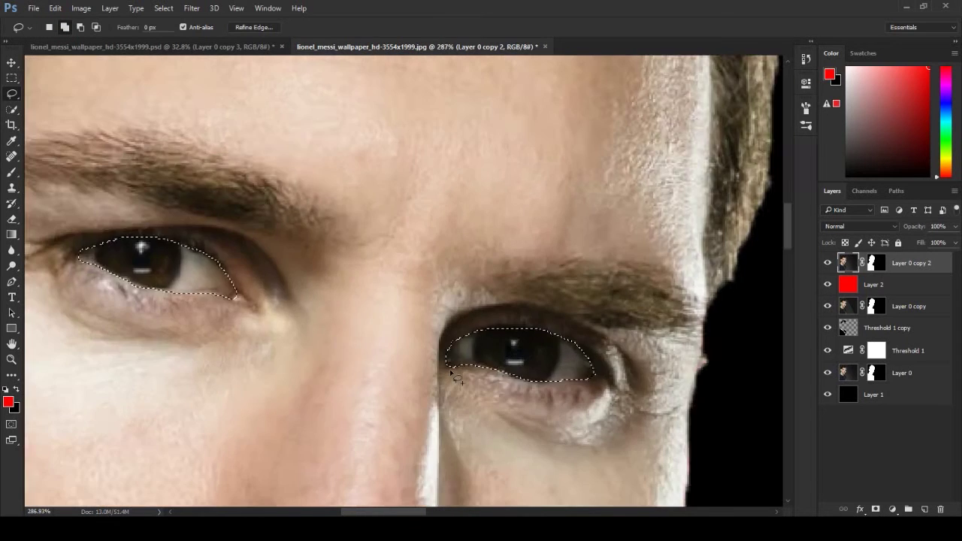
Step: Target the layer mask of Layer 0 copy 2 and invert the selection of the two eyes
left_click(875, 263)
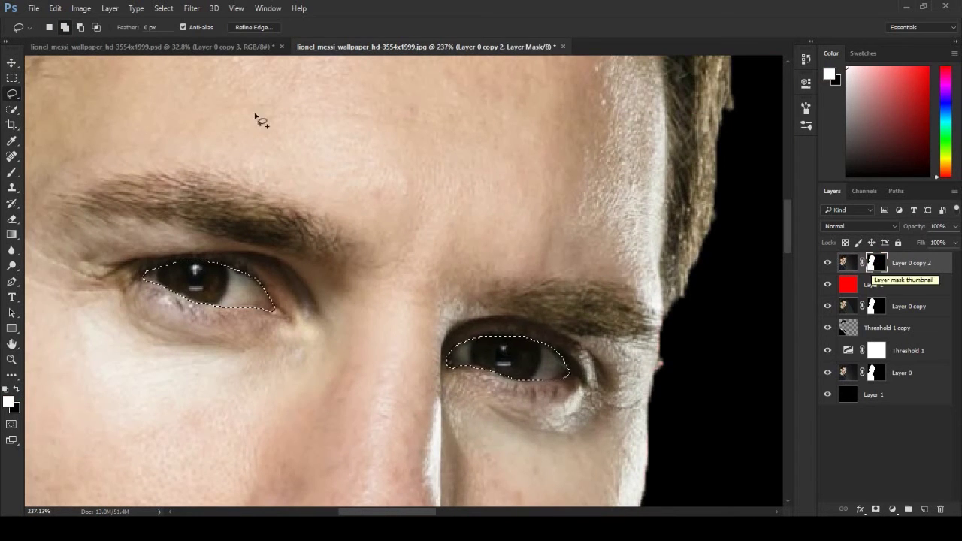
left_click(163, 8)
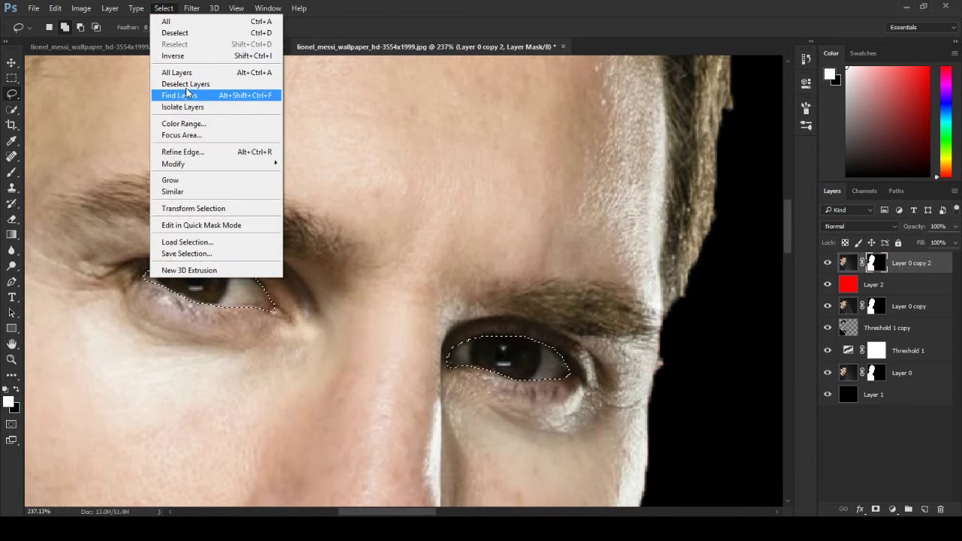
left_click(203, 55)
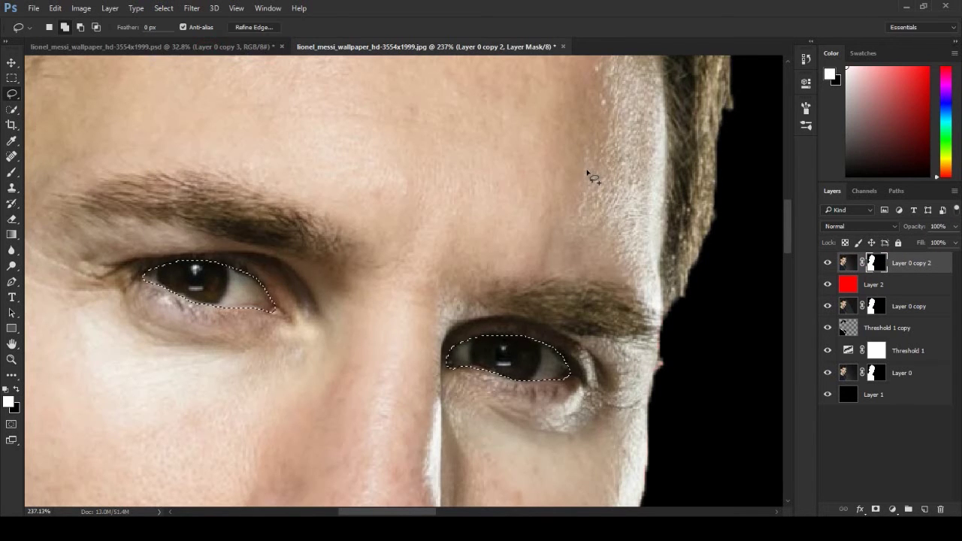
Step: Fill the mask of Layer 0 copy 2 with black around the eyes and deselect
key("ctrl+Delete")
key("ctrl+d")
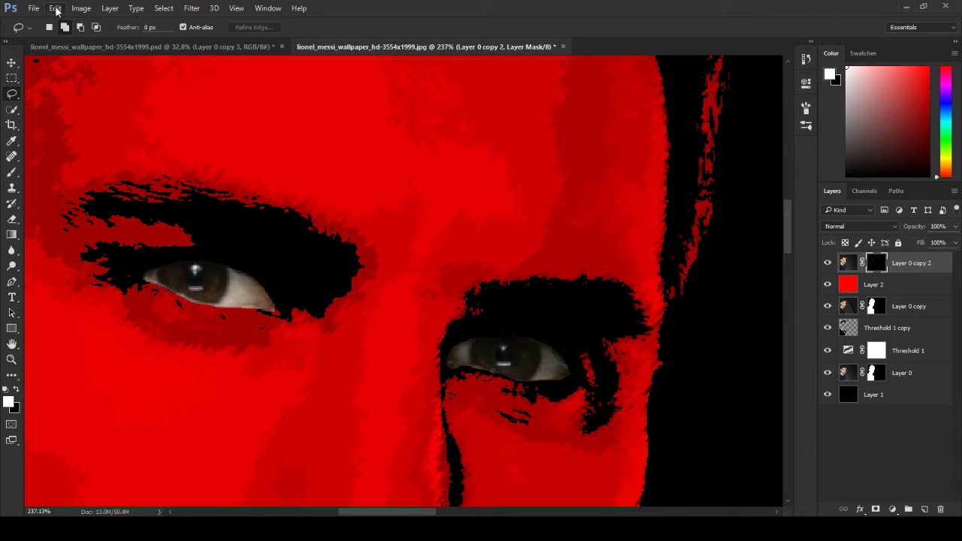
Step: Target the image instead of the mask on Layer 0 copy 2 and desaturate it
left_click(80, 8)
left_click(88, 39)
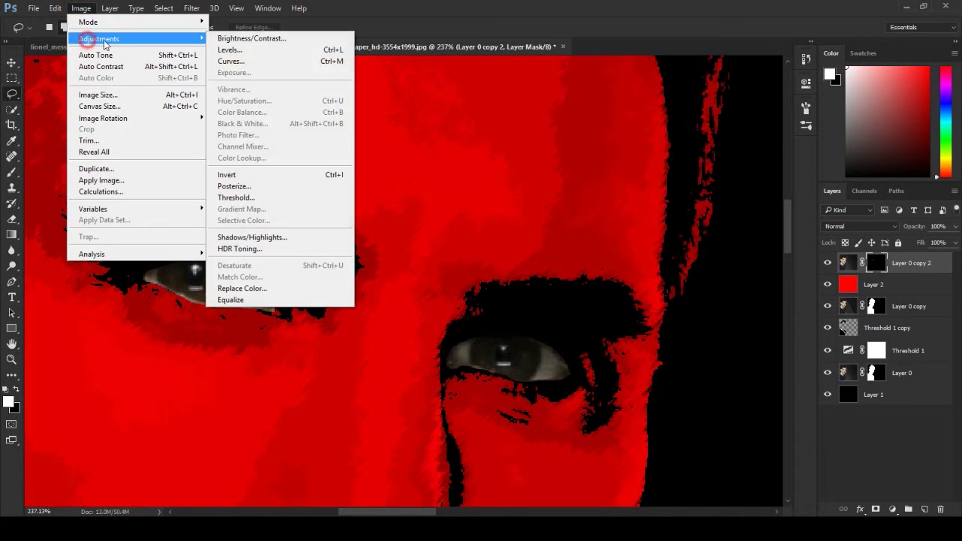
left_click(913, 265)
left_click(854, 263)
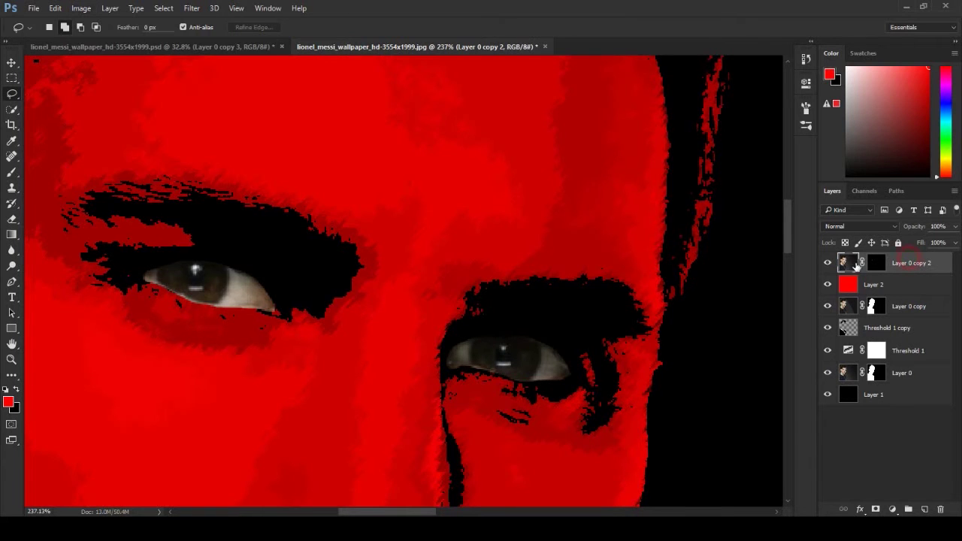
left_click(81, 8)
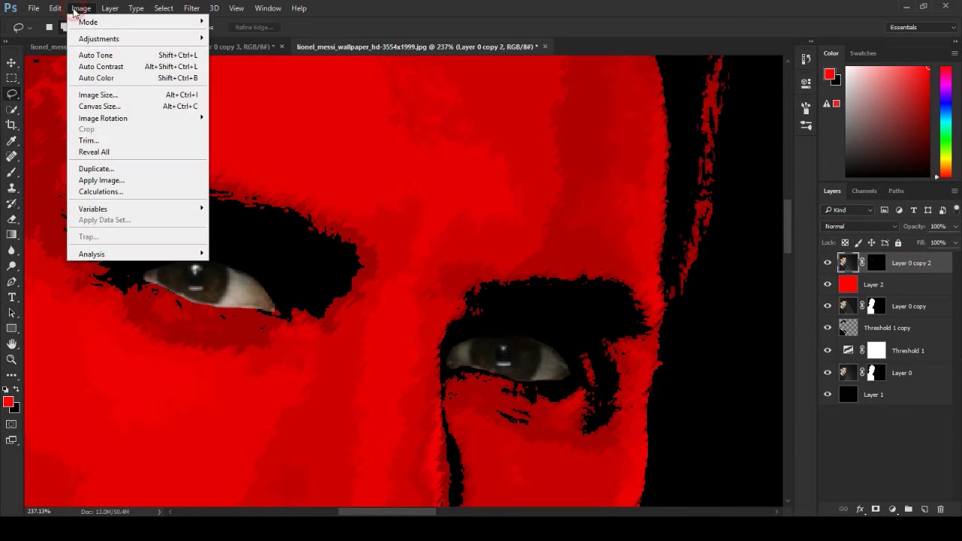
left_click(99, 38)
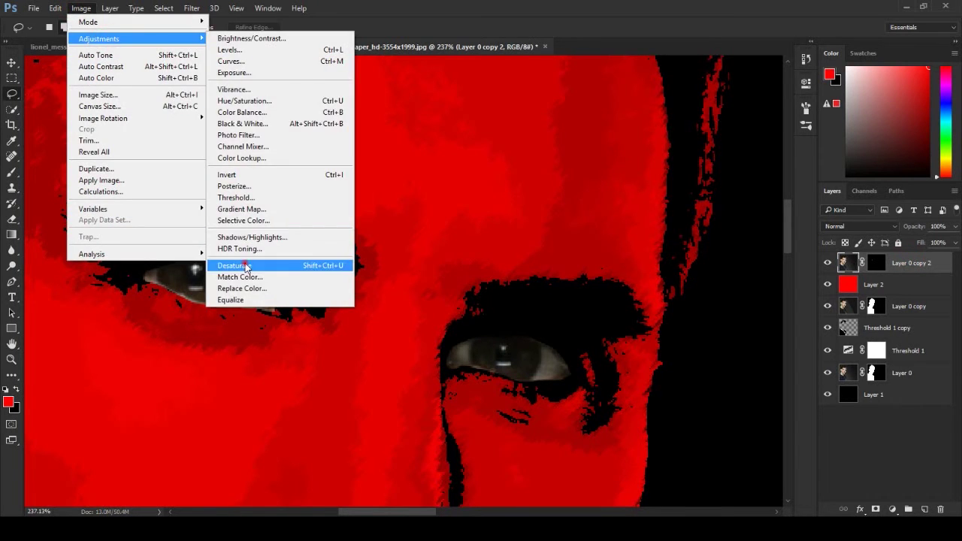
left_click(248, 265)
Step: Apply Levels to the eyes on Layer 0 copy 2 with input levels 41, 1.36 and 201
left_click(80, 8)
left_click(95, 39)
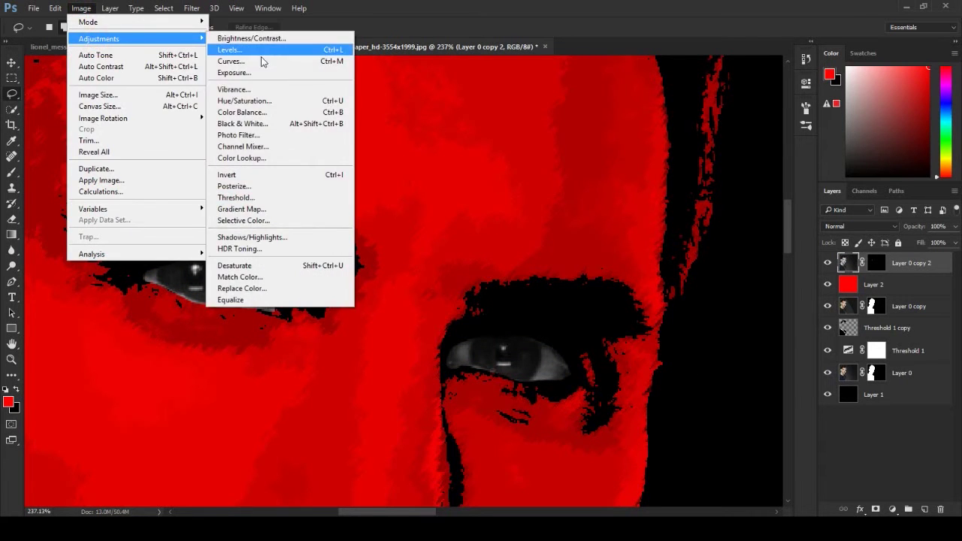
left_click(263, 51)
left_click_drag(524, 242, 490, 239)
mouse_move(385, 242)
left_mouse_down()
mouse_move(426, 242)
mouse_move(399, 239)
left_mouse_up()
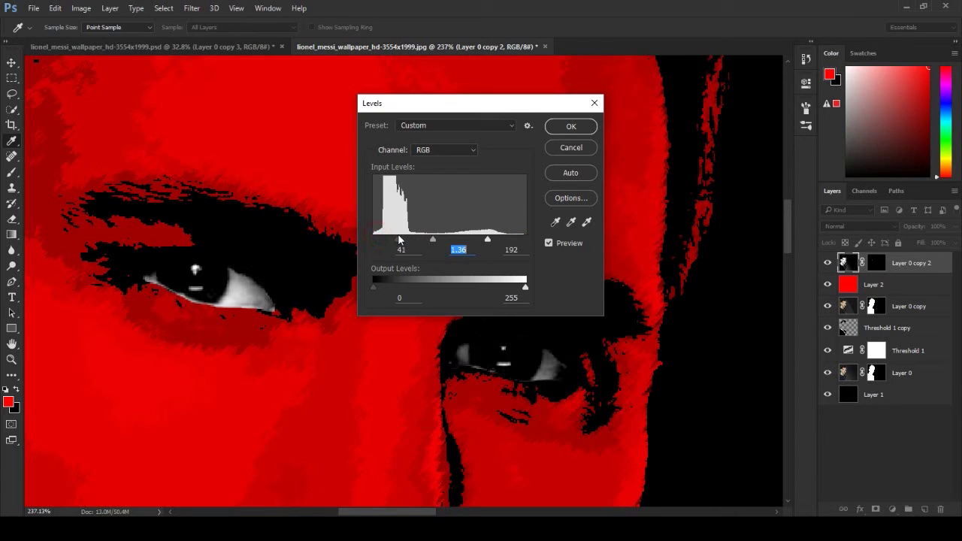
left_click_drag(488, 239, 493, 239)
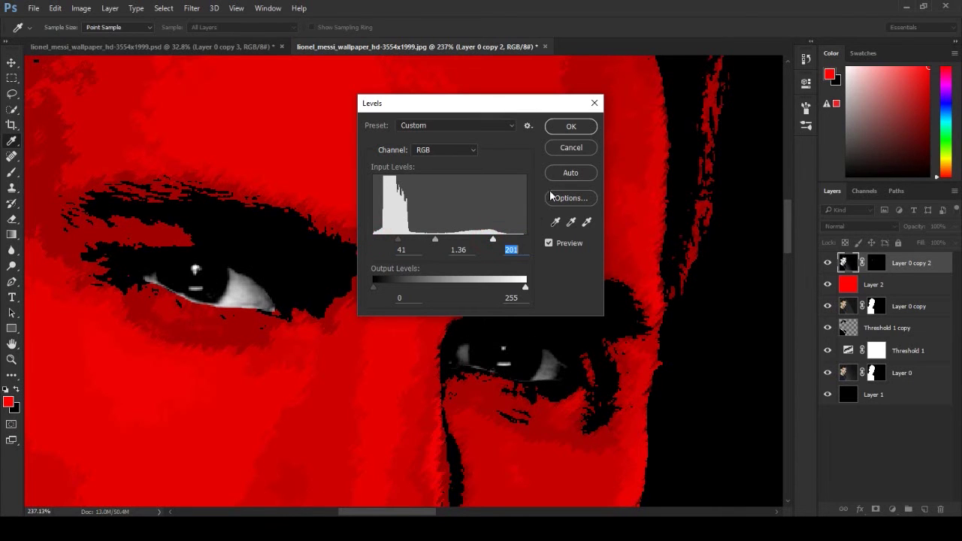
left_click(571, 127)
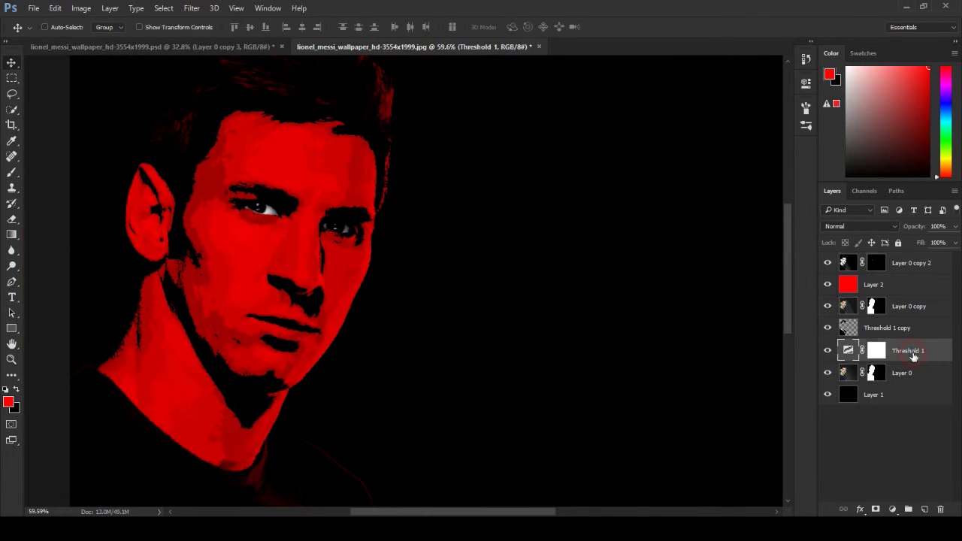
Step: Clip Threshold 1, Threshold 1 copy, Layer 0 copy, Layer 2 and Layer 0 copy 2 to Layer 0
key("ctrl+alt+g")
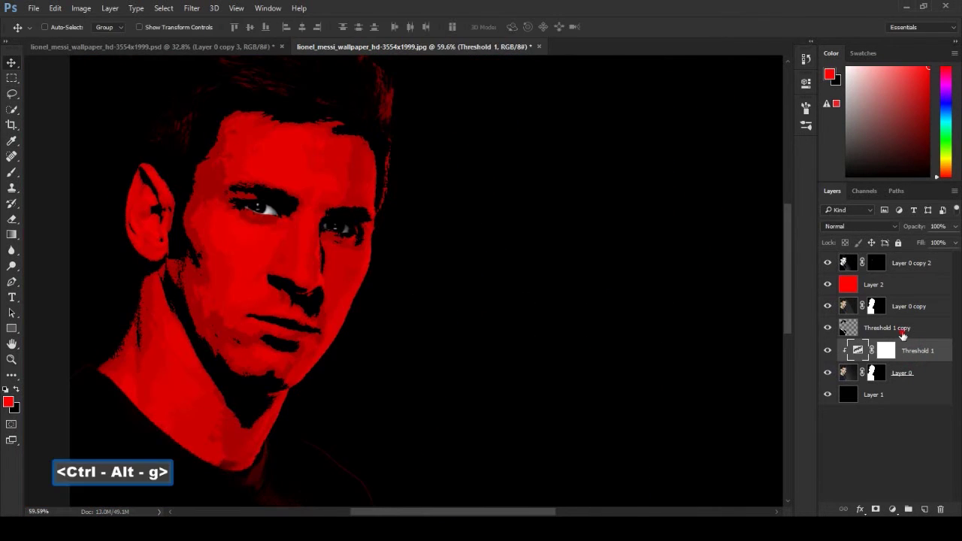
left_click(902, 336)
key("ctrl+alt+g")
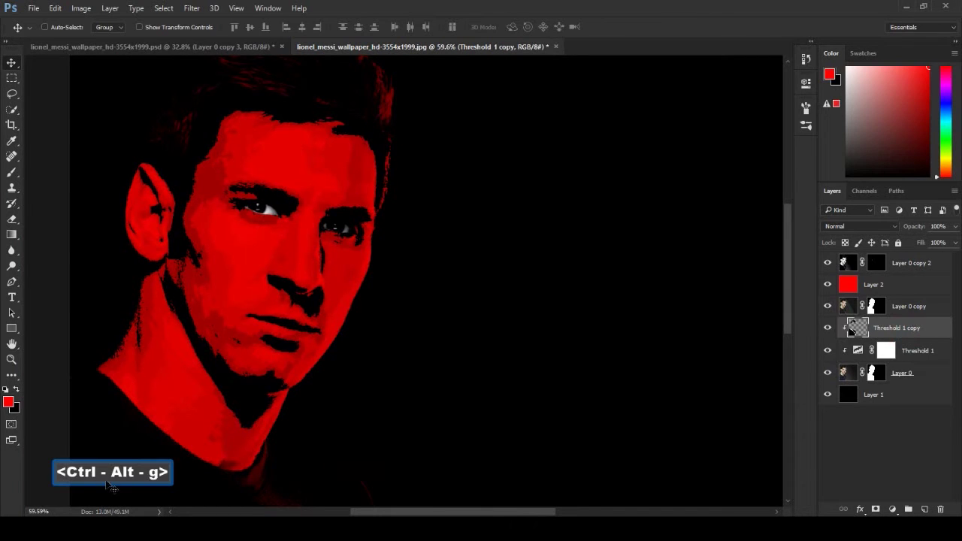
left_click(905, 308)
key("ctrl+alt+g")
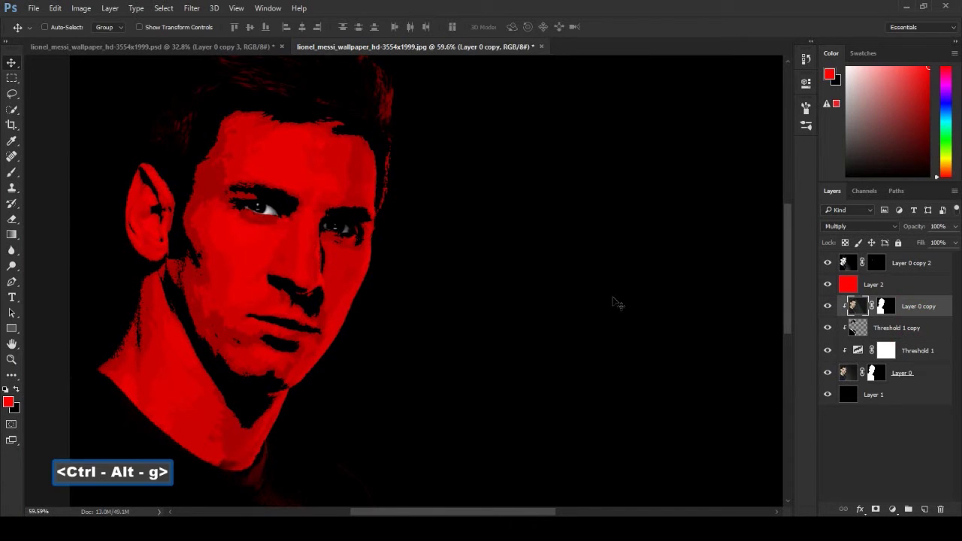
left_click(911, 284)
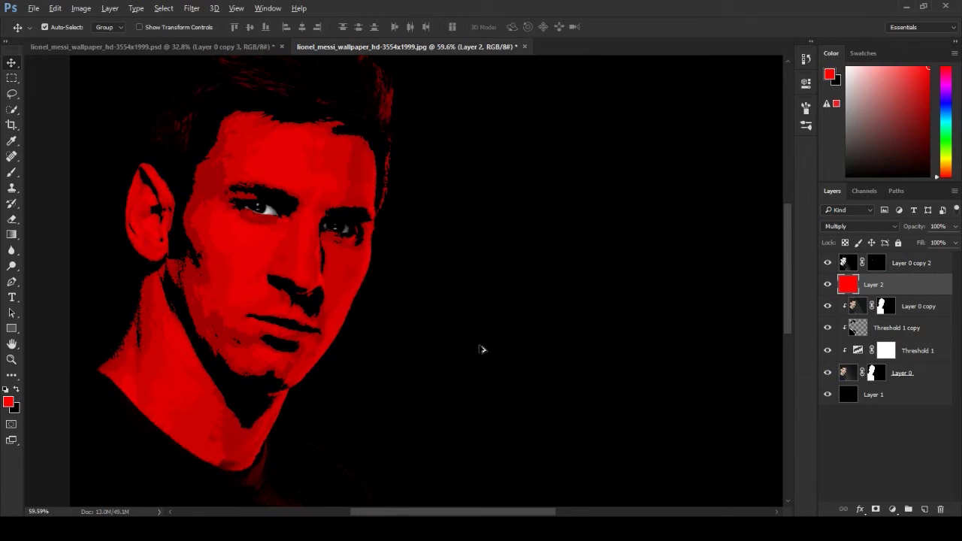
key("ctrl+alt+g")
left_click(926, 267)
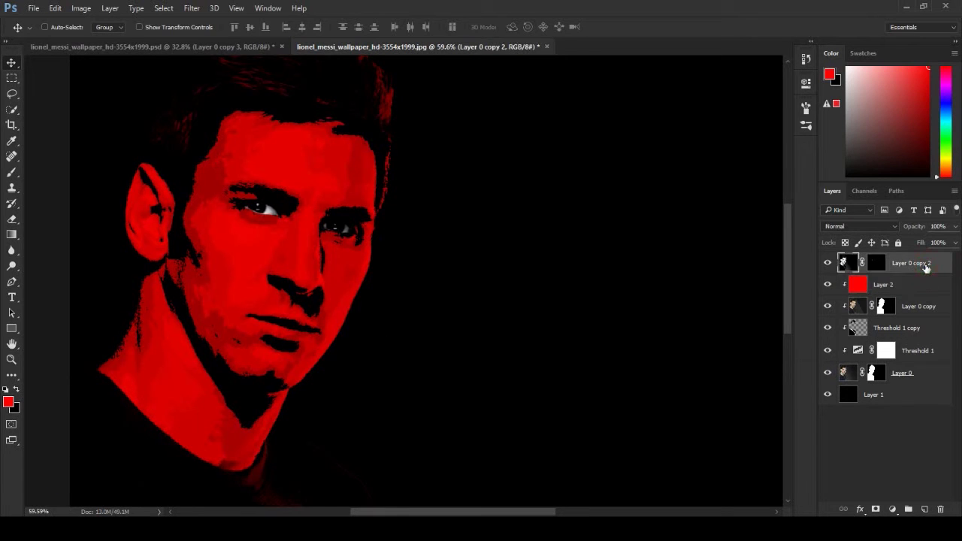
key("ctrl+alt+g")
scroll(536, 303, "down", 2)
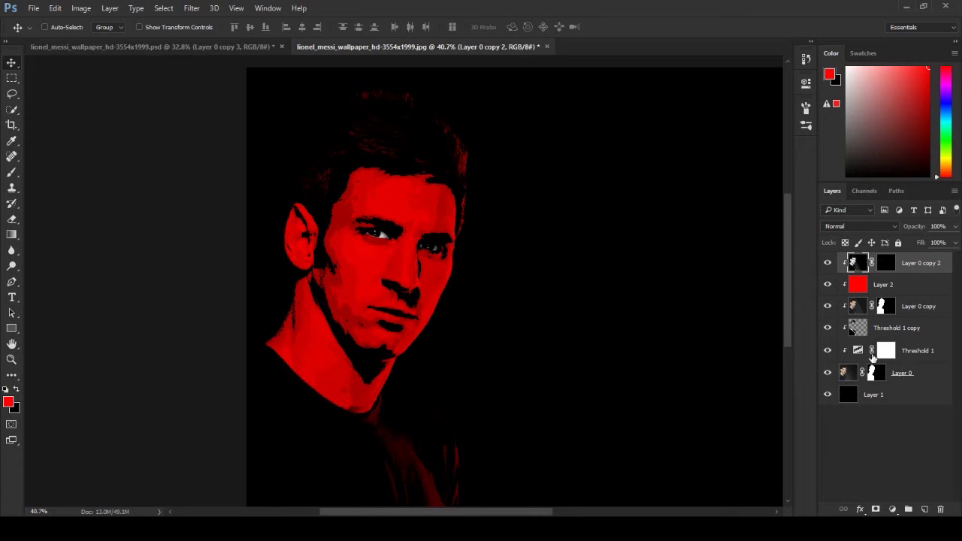
left_click(916, 374)
left_click(927, 510)
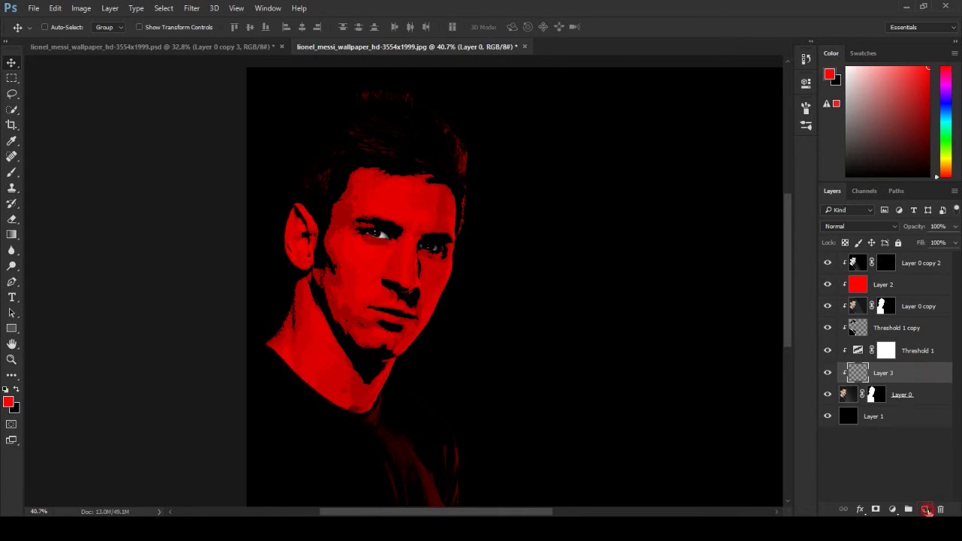
scroll(490, 301, "down", 1)
key("Delete")
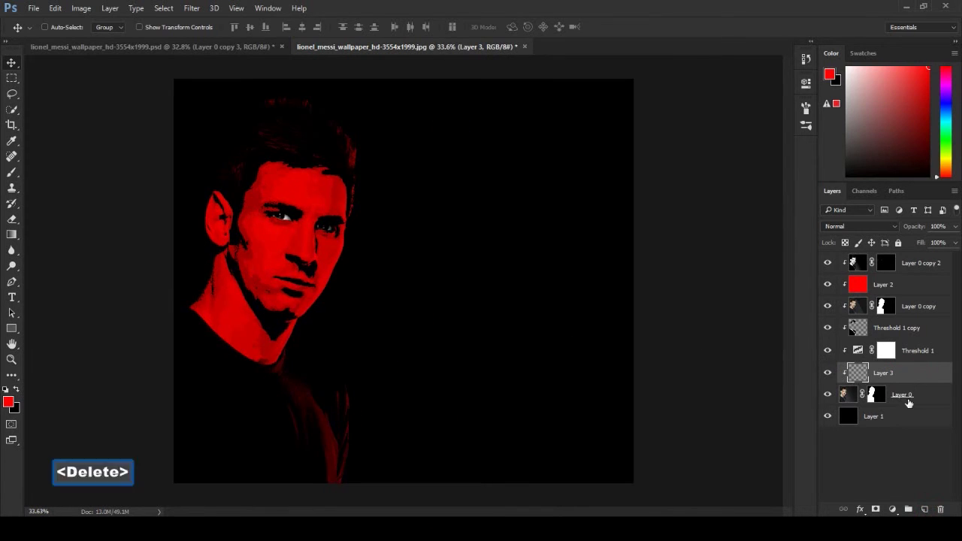
Step: Add a new layer beneath Layer 0 and stamp red splatter beside the man's shirt with the 2485 px splatter brush
left_click(926, 510, "ctrl")
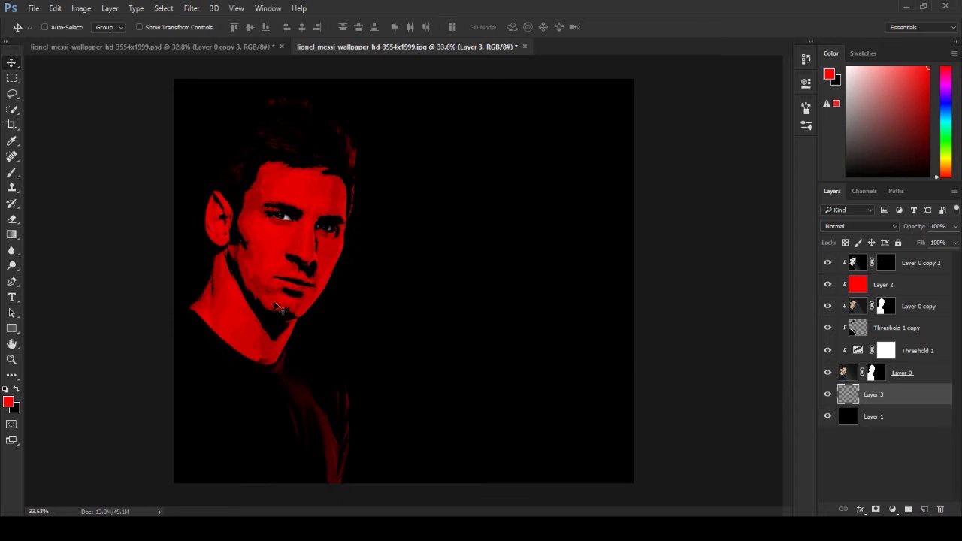
key("b")
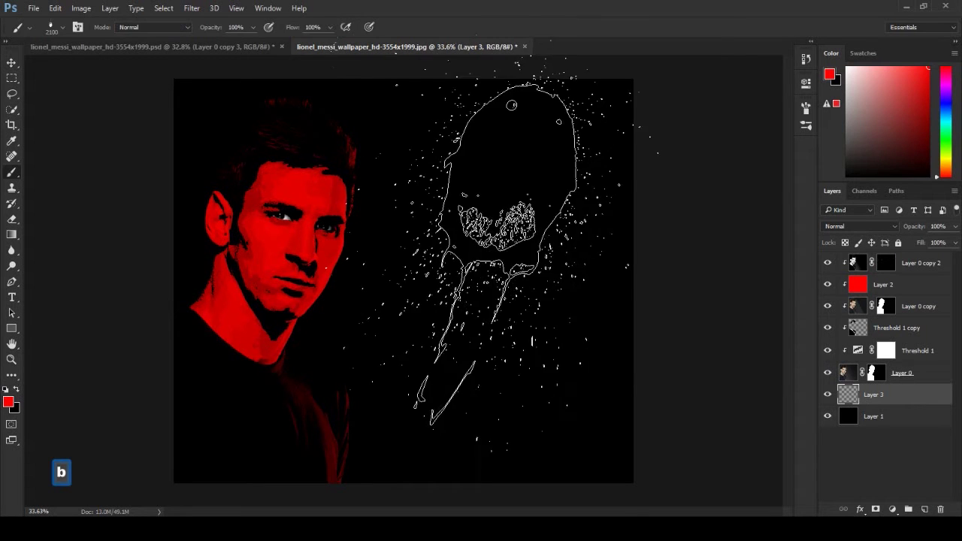
right_click(496, 241)
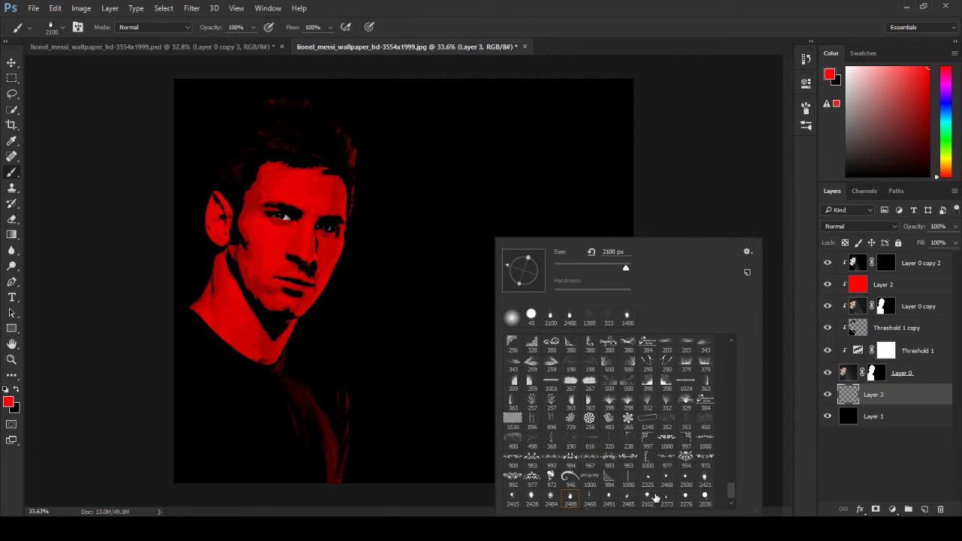
left_click(615, 502)
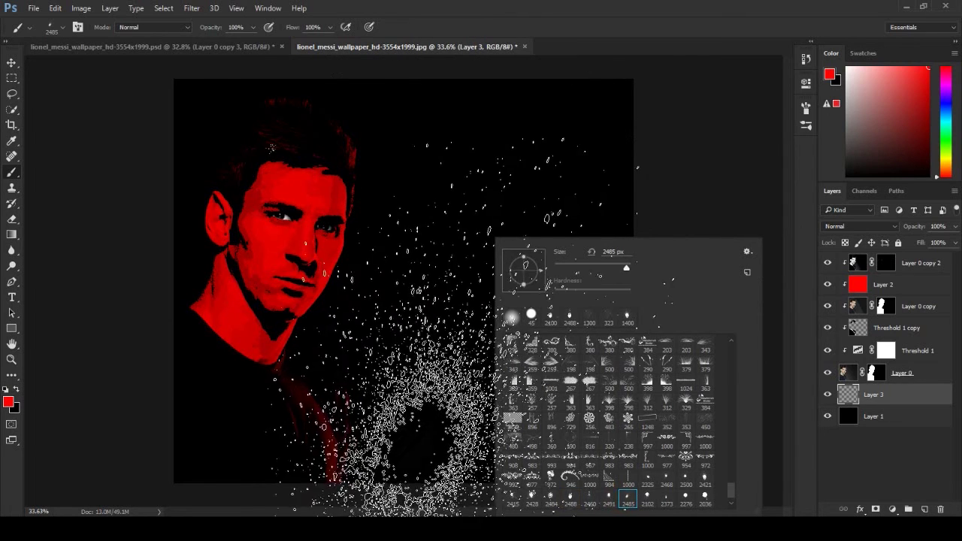
key("Return")
scroll(488, 319, "down", 3)
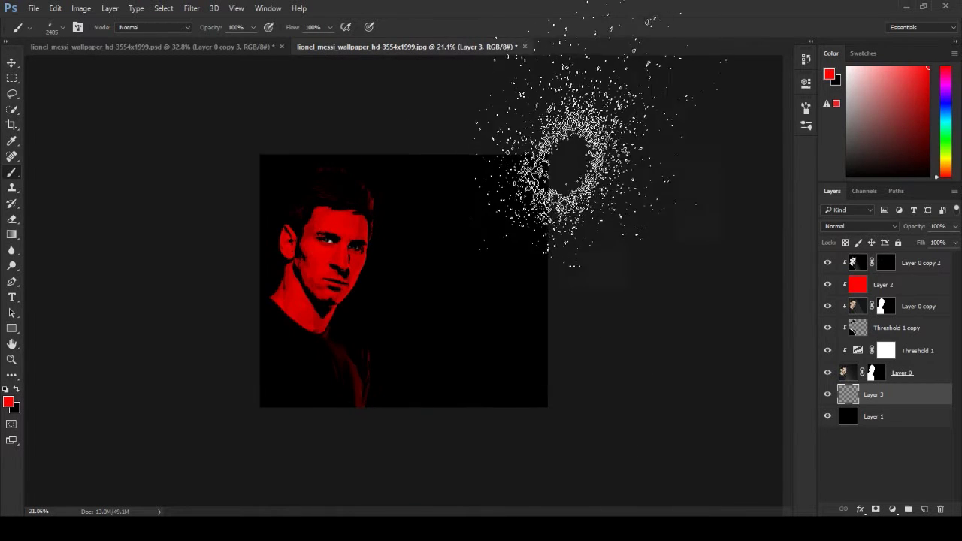
left_click(379, 415)
Step: Choose the 480 px textured brush with the branching cracks and set its size to 2500 px
scroll(404, 281, "up", 1)
right_click(626, 358)
right_click(478, 229)
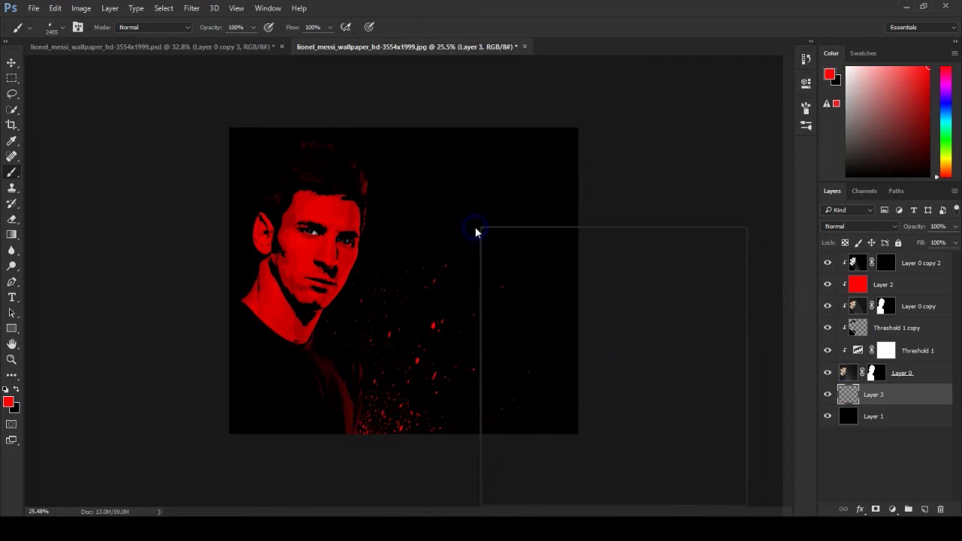
left_click(498, 429)
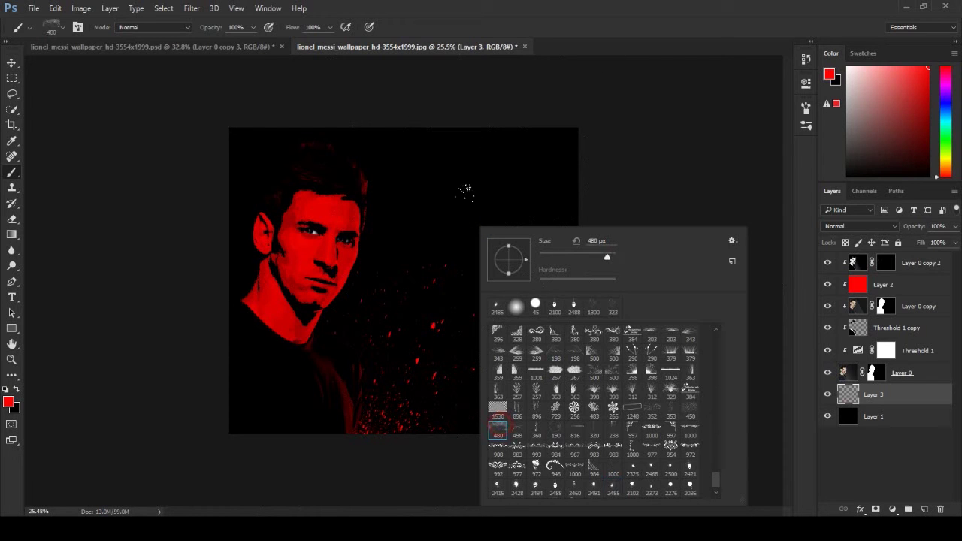
left_click_drag(610, 257, 617, 256)
left_click(588, 11)
key("bracketleft")
key("bracketleft")
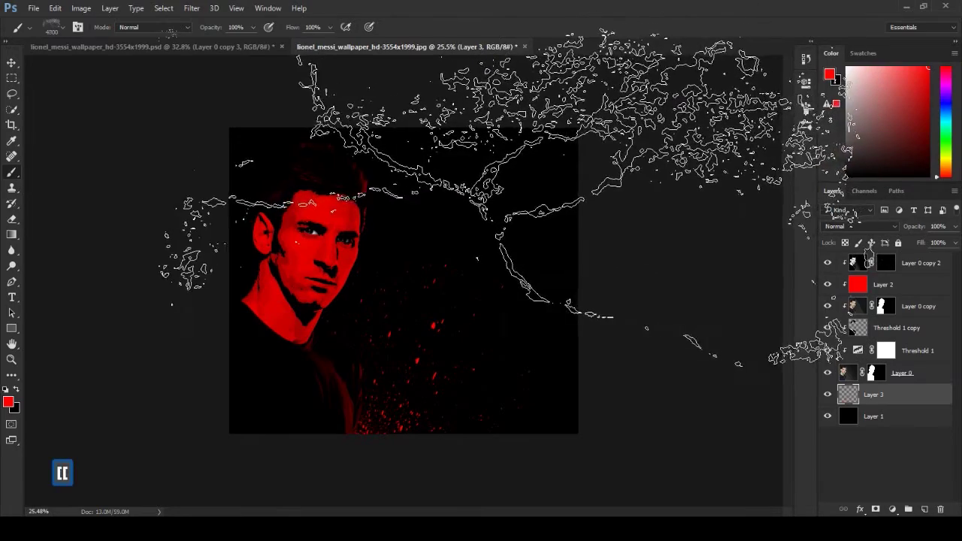
key("bracketleft")
key("bracketleft")
key("bracketleft")
key("bracketleft")
key("bracketleft")
key("bracketleft")
key("bracketleft")
key("bracketleft")
key("bracketleft")
key("bracketleft")
key("bracketleft")
key("bracketleft")
key("bracketleft")
key("bracketleft")
key("bracketleft")
key("bracketleft")
key("bracketleft")
key("bracketleft")
key("bracketleft")
key("bracketleft")
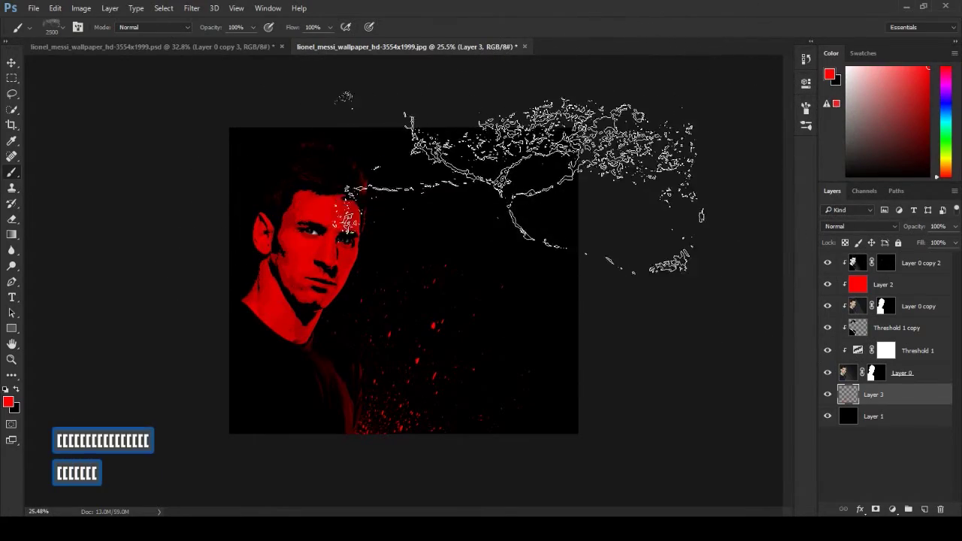
Step: Try stamping the 2500 px red texture across the upper right of the canvas, and undo it
left_click(548, 144)
key("ctrl+z")
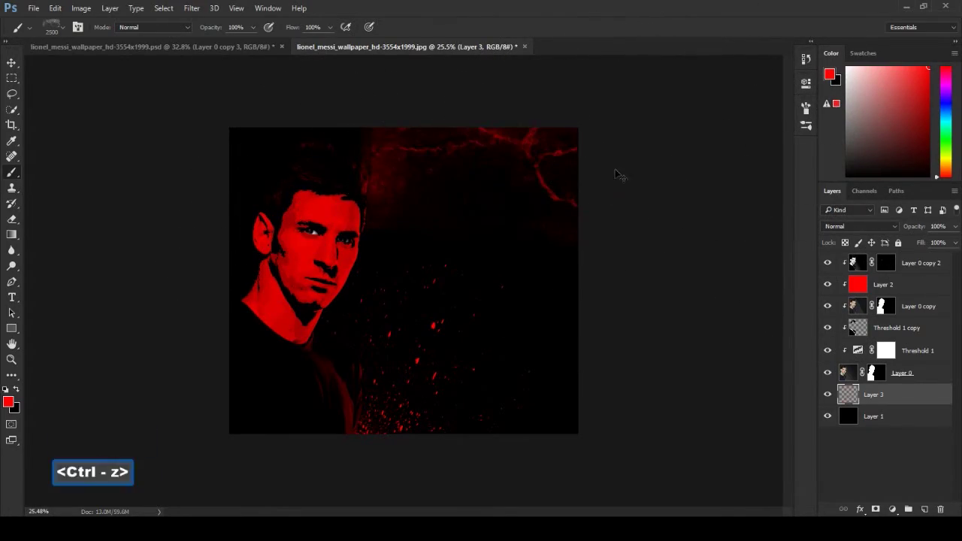
key("ctrl+z")
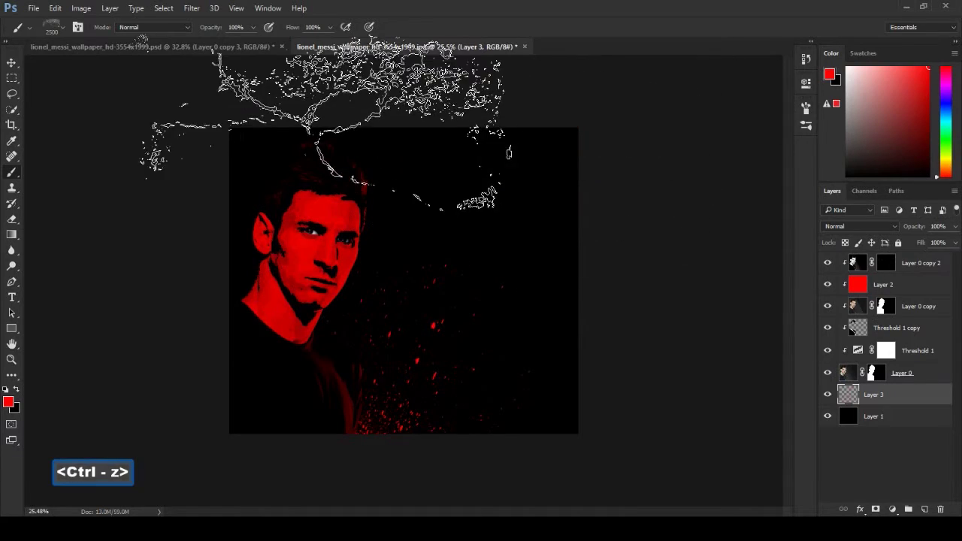
Step: Reduce the brush to 2000 px and stamp the red texture along the upper edge of the canvas on Layer 3
key("bracketleft")
key("bracketleft")
key("bracketleft")
key("bracketleft")
key("bracketleft")
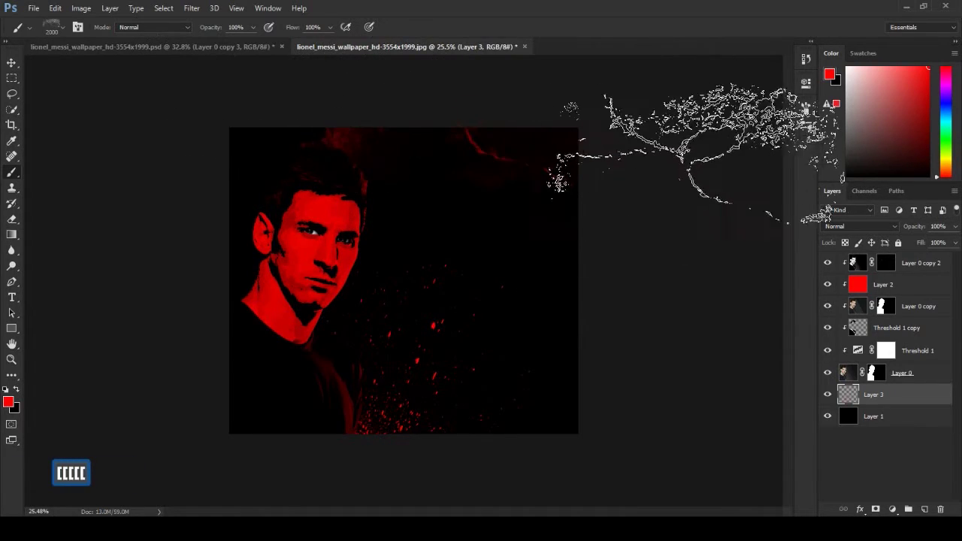
Step: Stamp red splatter in the canvas's upper-left corner with the 2415 px splatter brush, and bring up the brush presets again
right_click(590, 288)
left_click(421, 304)
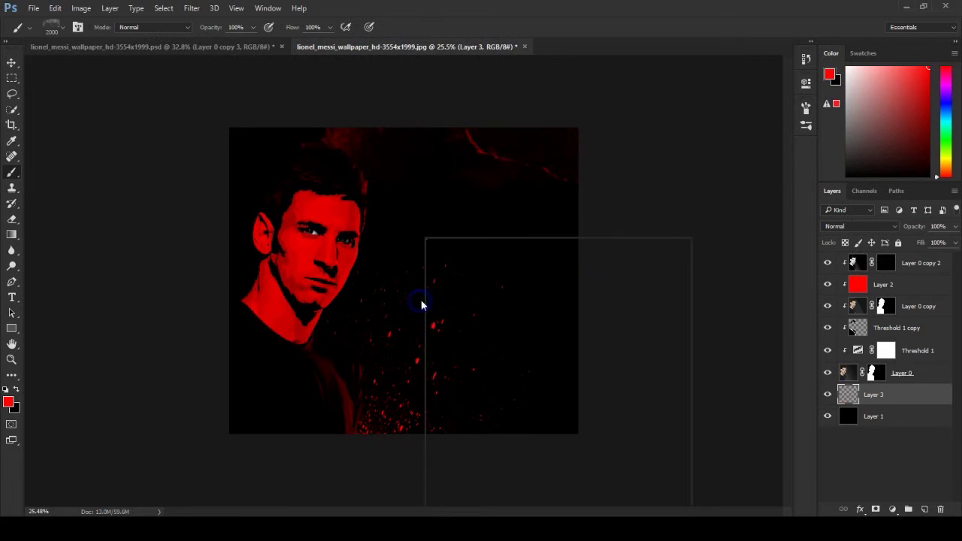
scroll(536, 475, "down", 1)
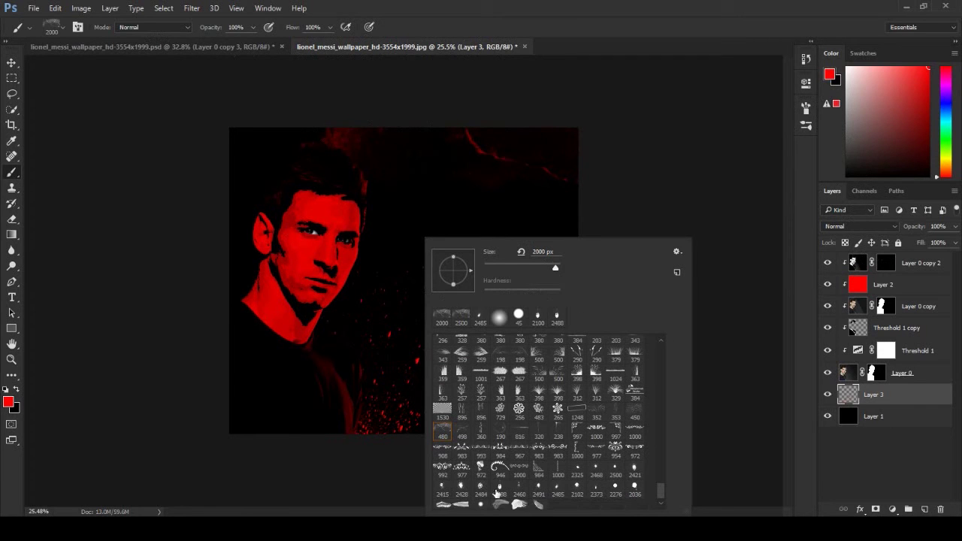
left_click(442, 490)
left_click(216, 96)
right_click(501, 214)
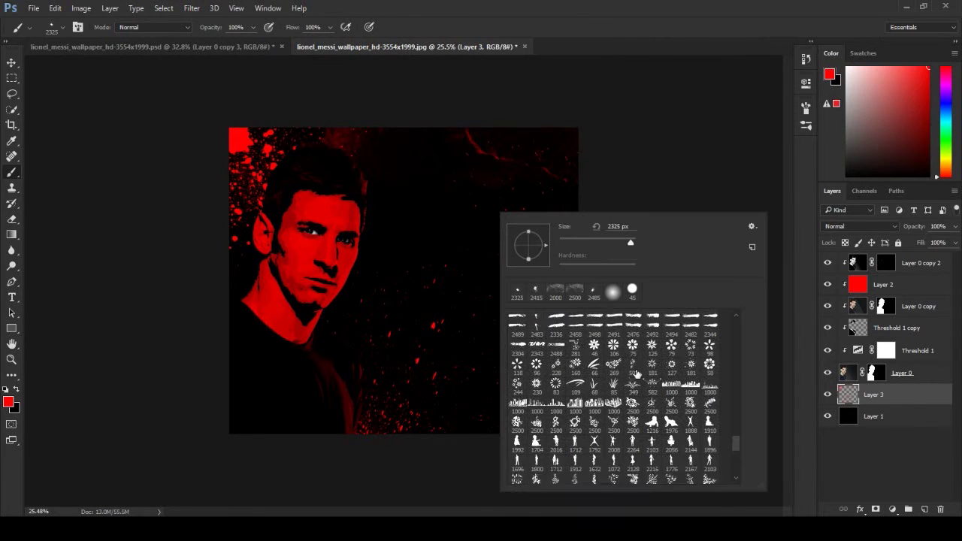